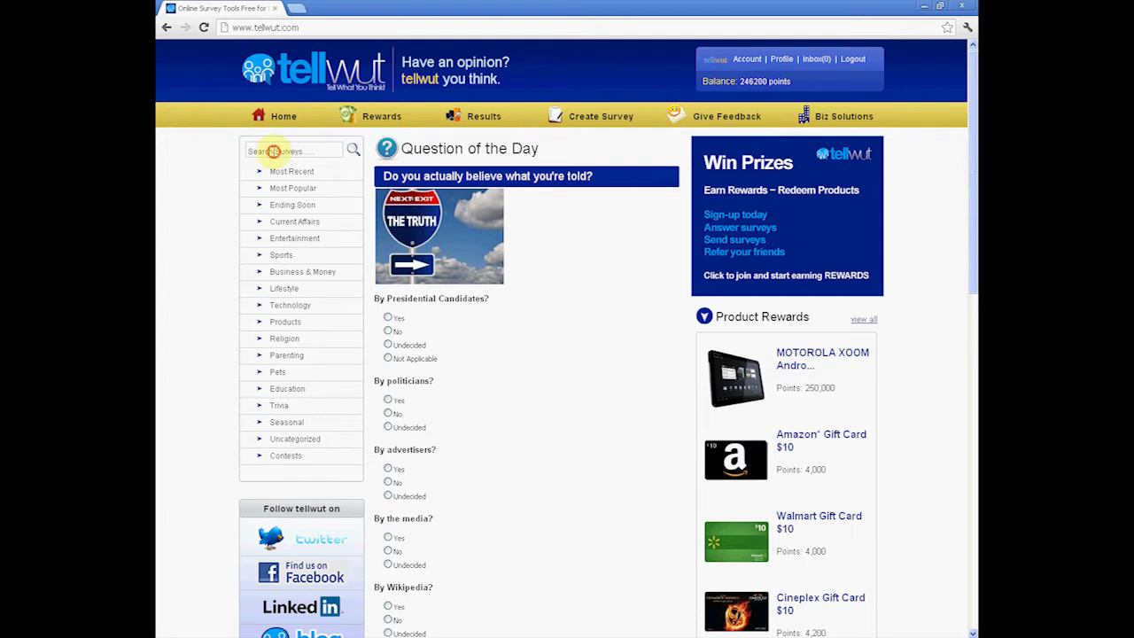
- Search for 'potato chi' surveys, then go to Create Survey's survey type options
click(273, 151)
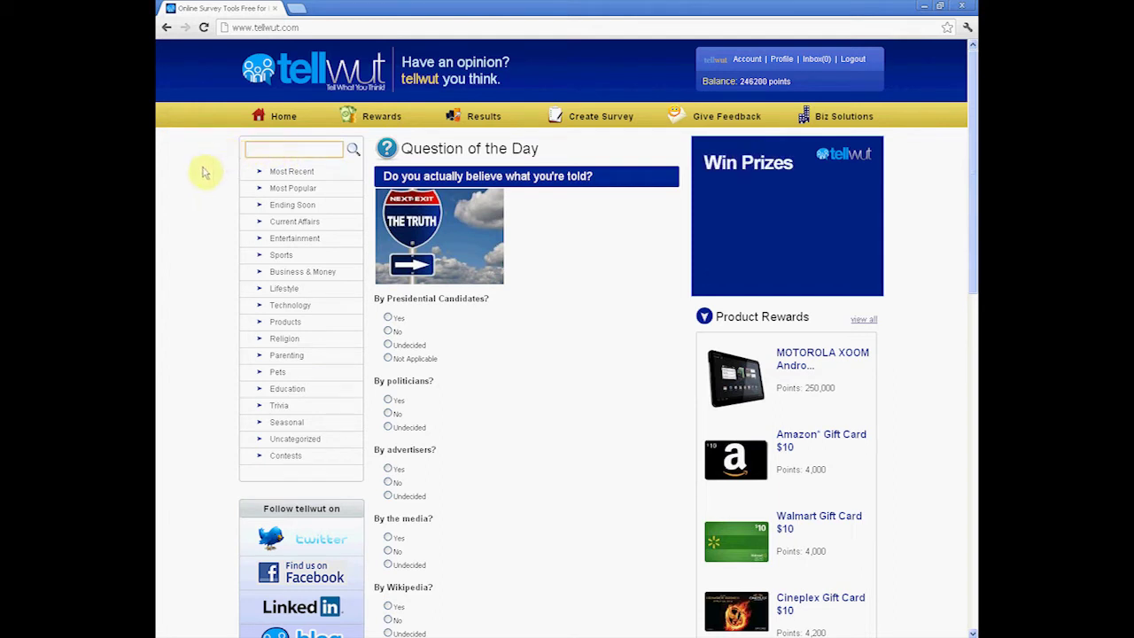
text(potato chip)
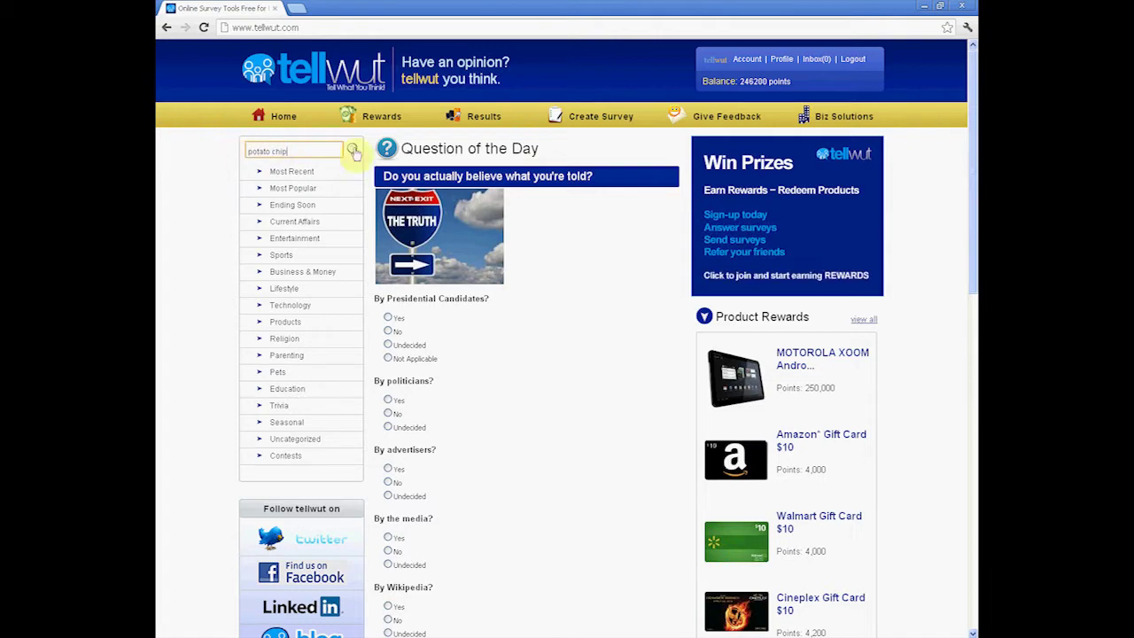
click(354, 151)
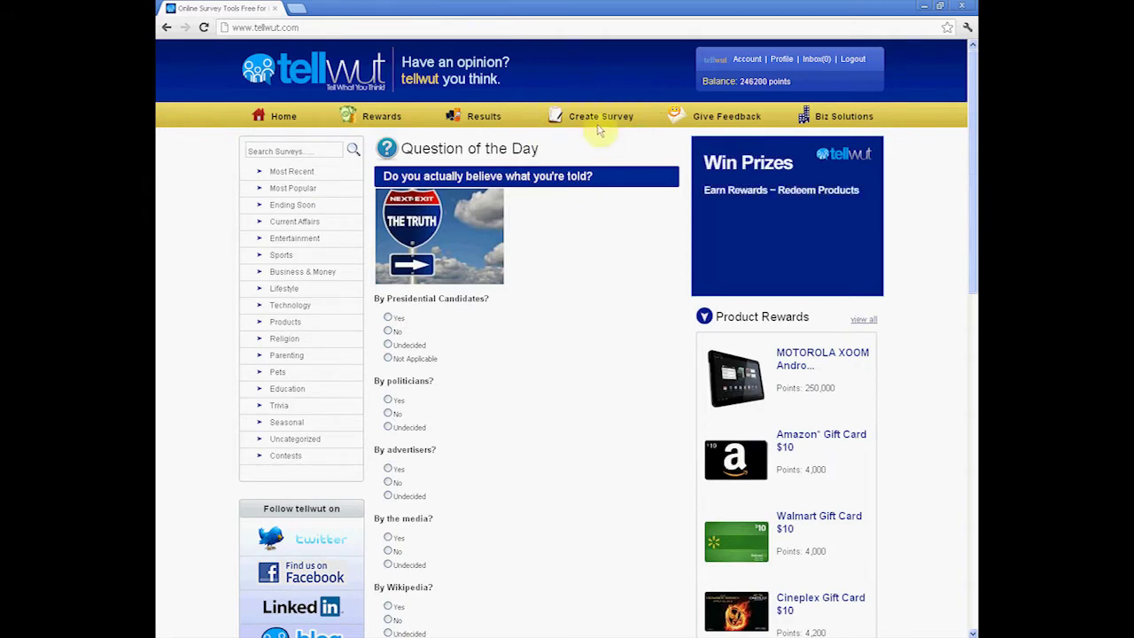
click(600, 121)
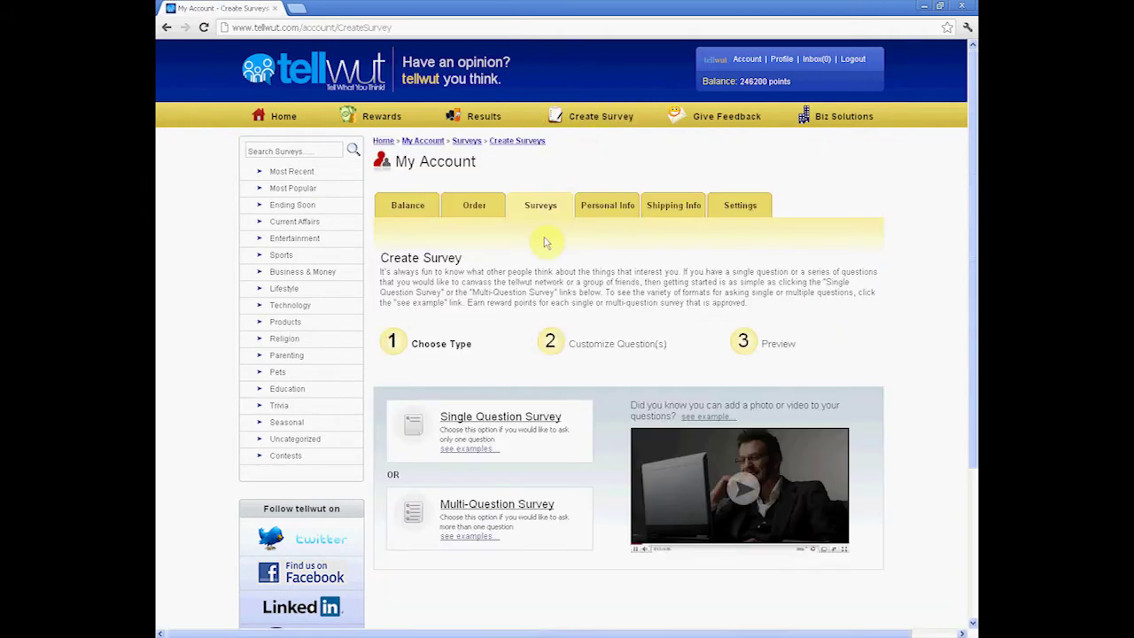
scroll(519, 261, down, 3)
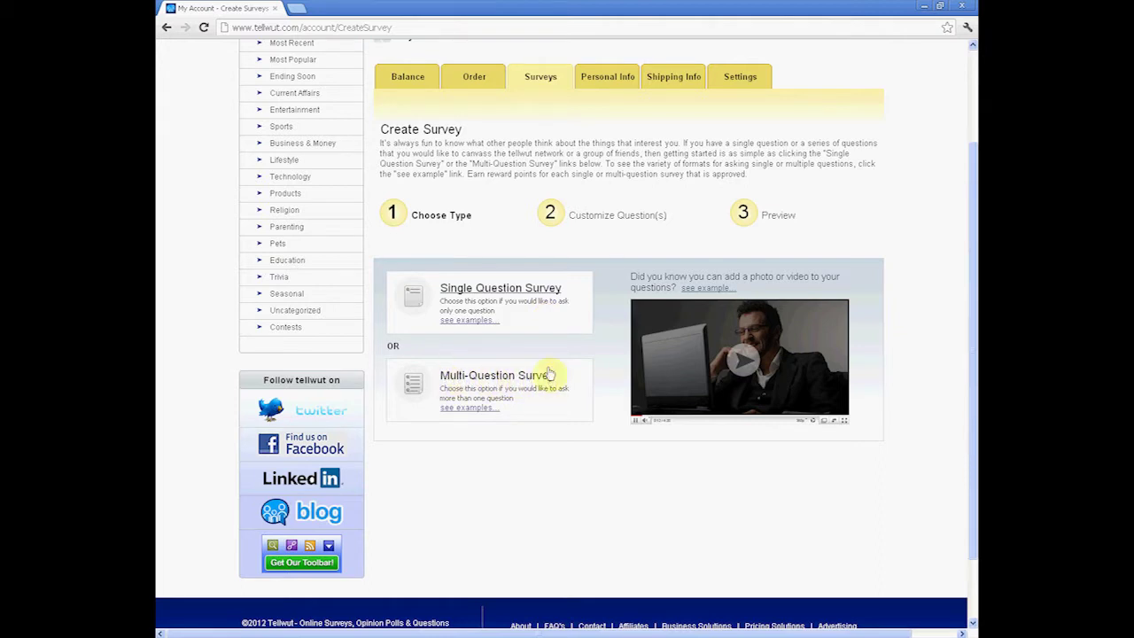
- Start a Single Question Survey with the Media option left on None
click(502, 292)
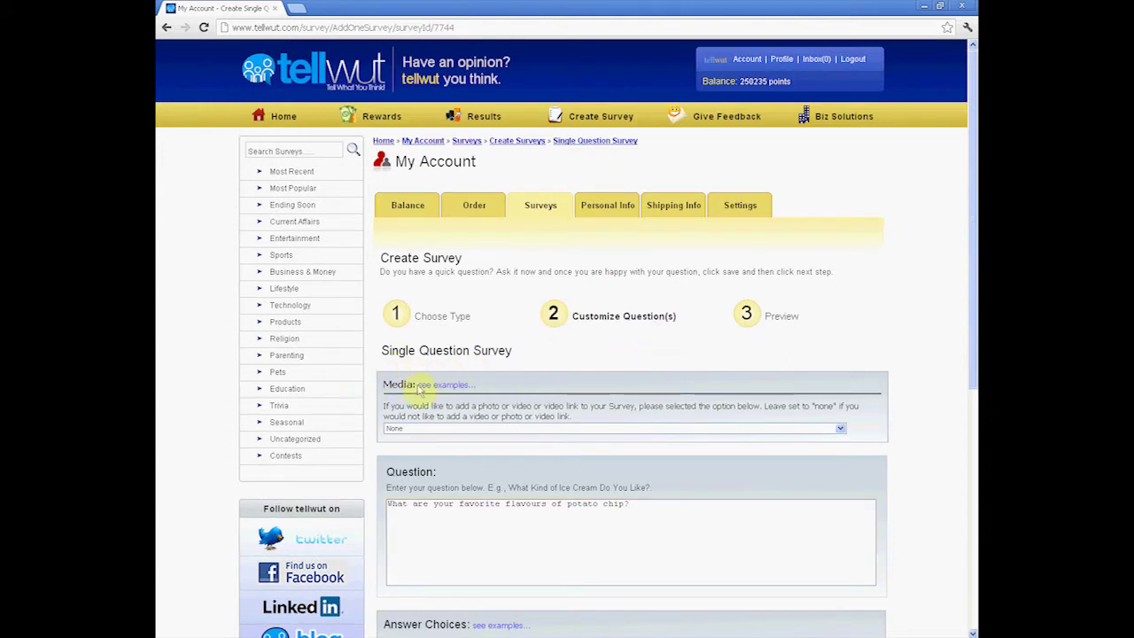
click(437, 429)
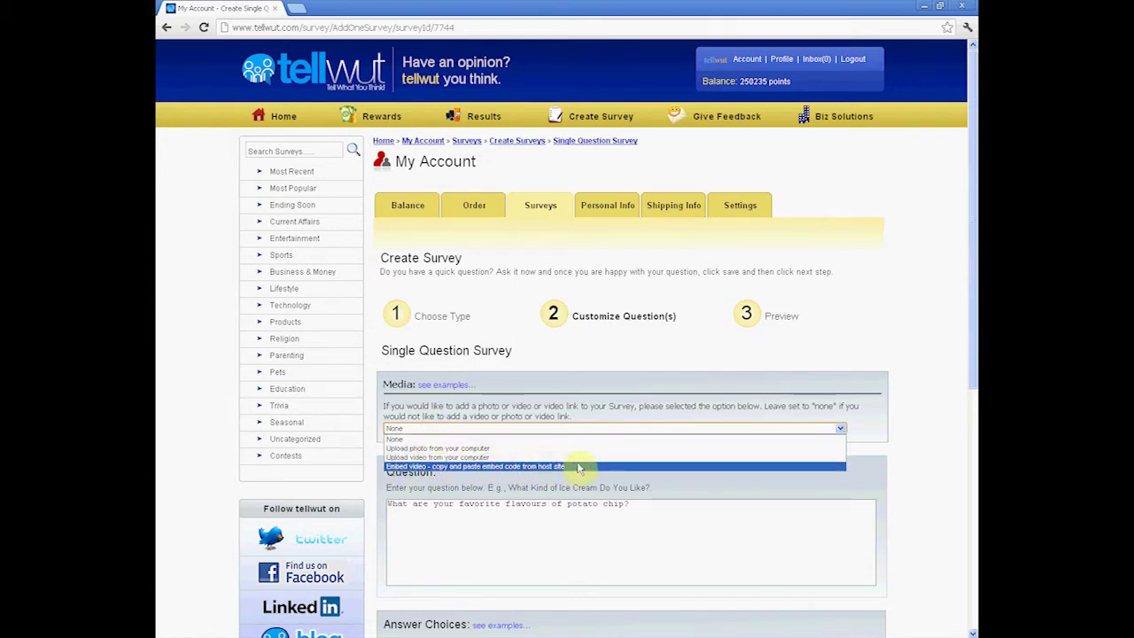
click(519, 440)
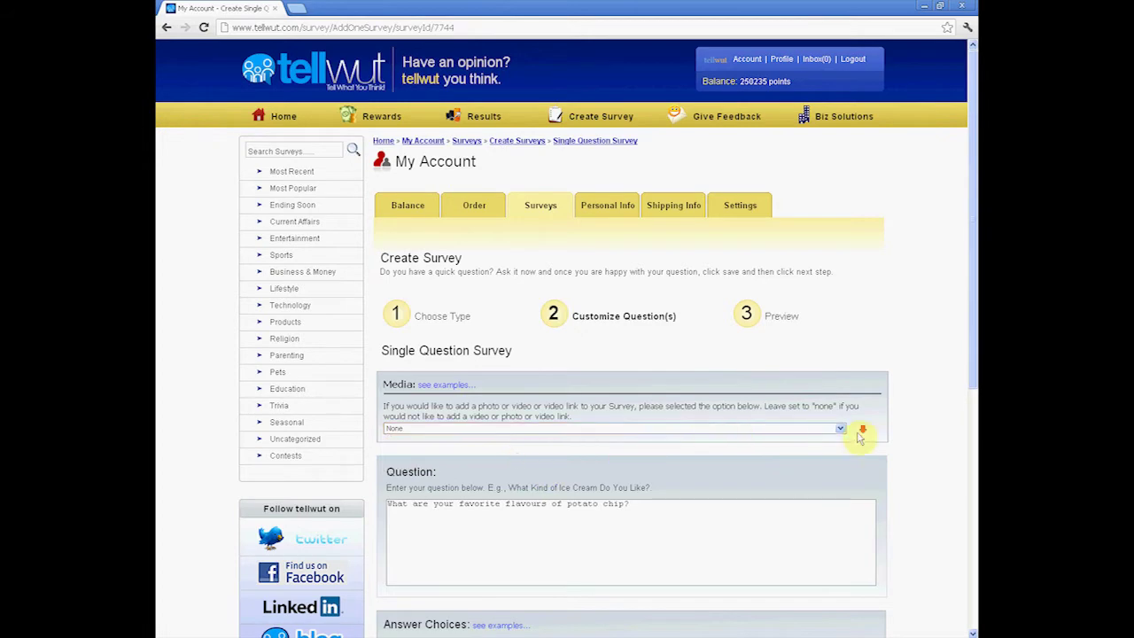
- Check the question 'What are your favorite flavours of potato chip?' in the Question box
scroll(842, 425, down, 3)
drag(401, 377, 631, 377)
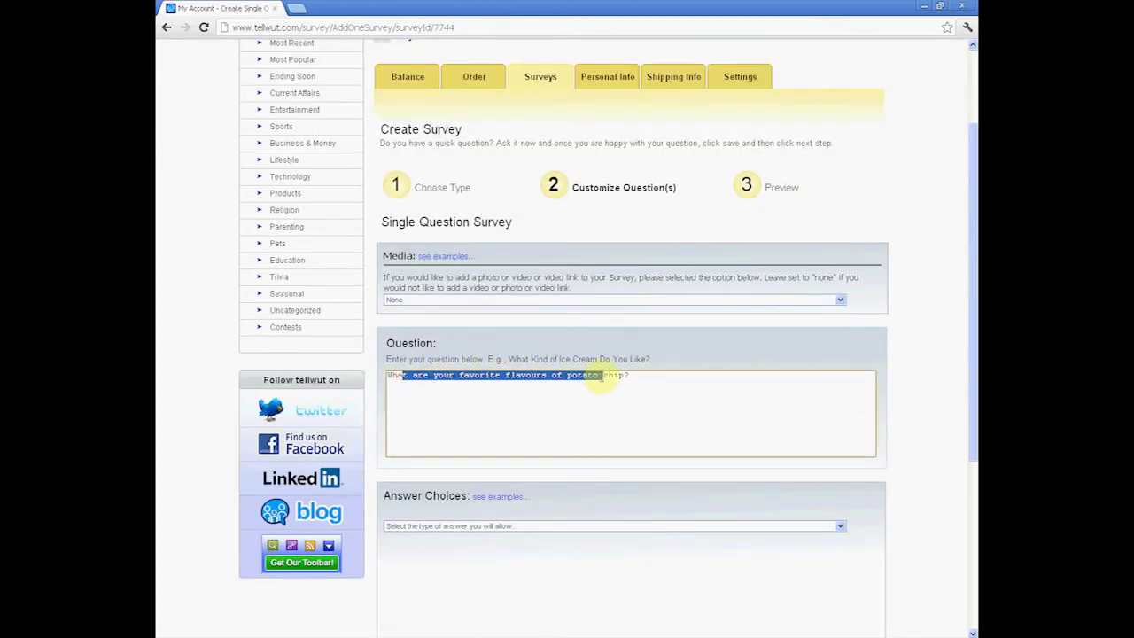
click(643, 377)
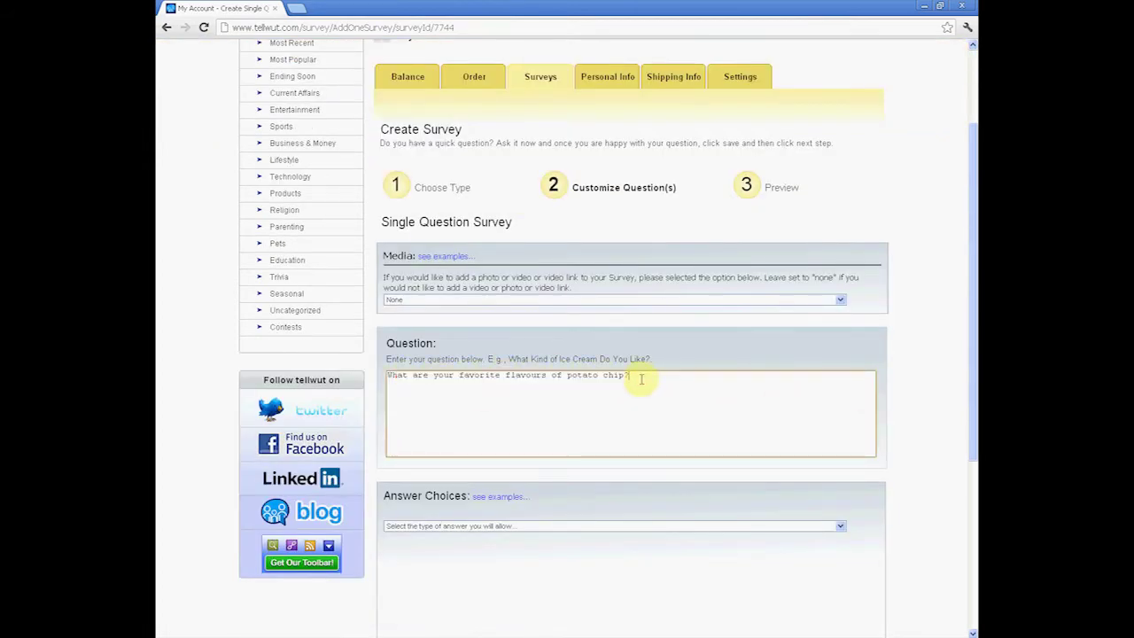
click(906, 383)
scroll(909, 389, down, 3)
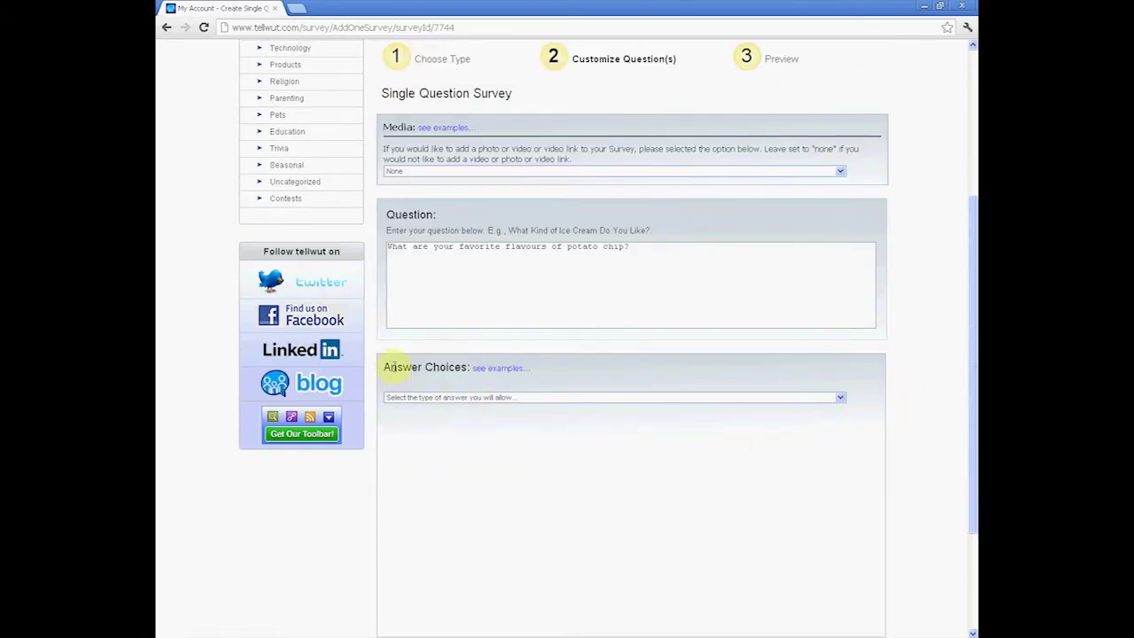
click(437, 398)
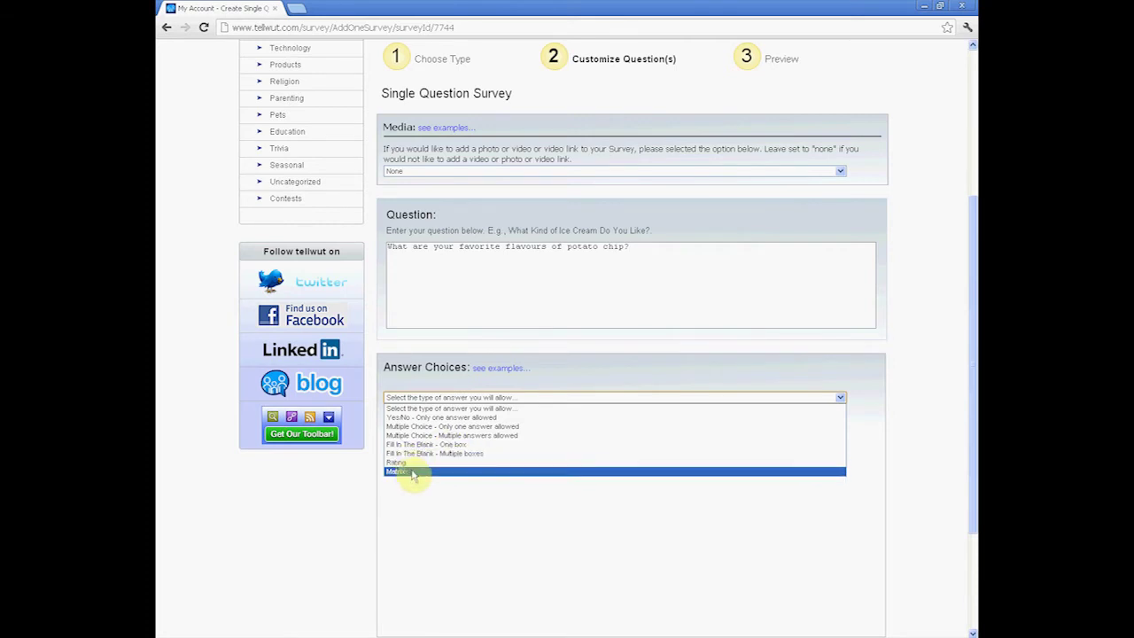
- Set answers to 'Multiple Choice - Multiple answers allowed' and add four choice boxes
click(476, 435)
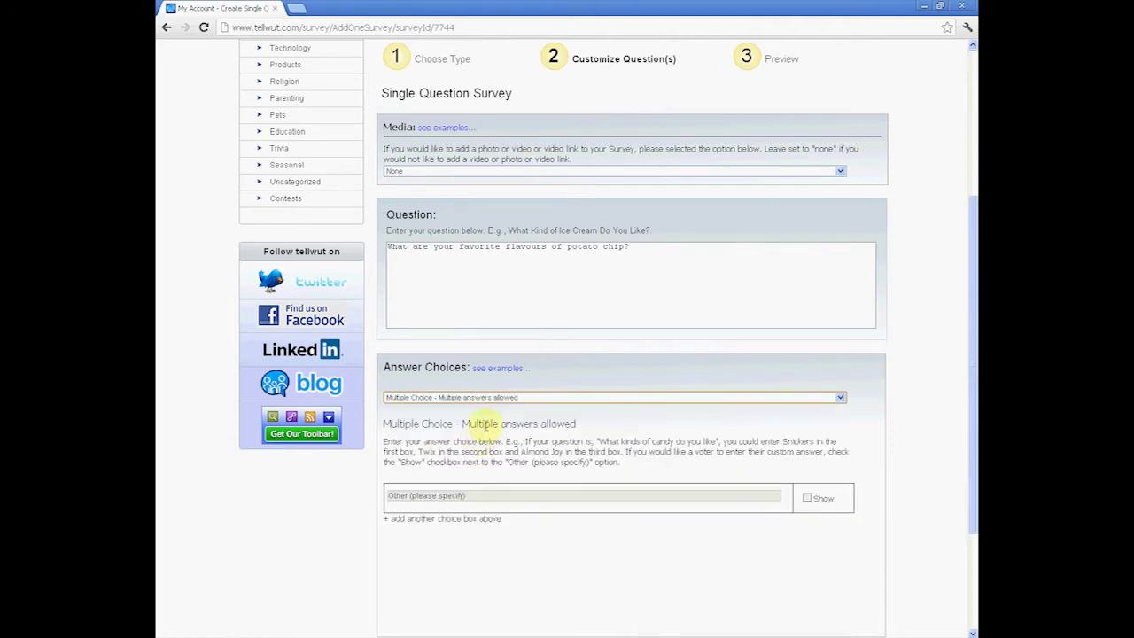
scroll(486, 424, down, 1)
click(457, 454)
click(456, 484)
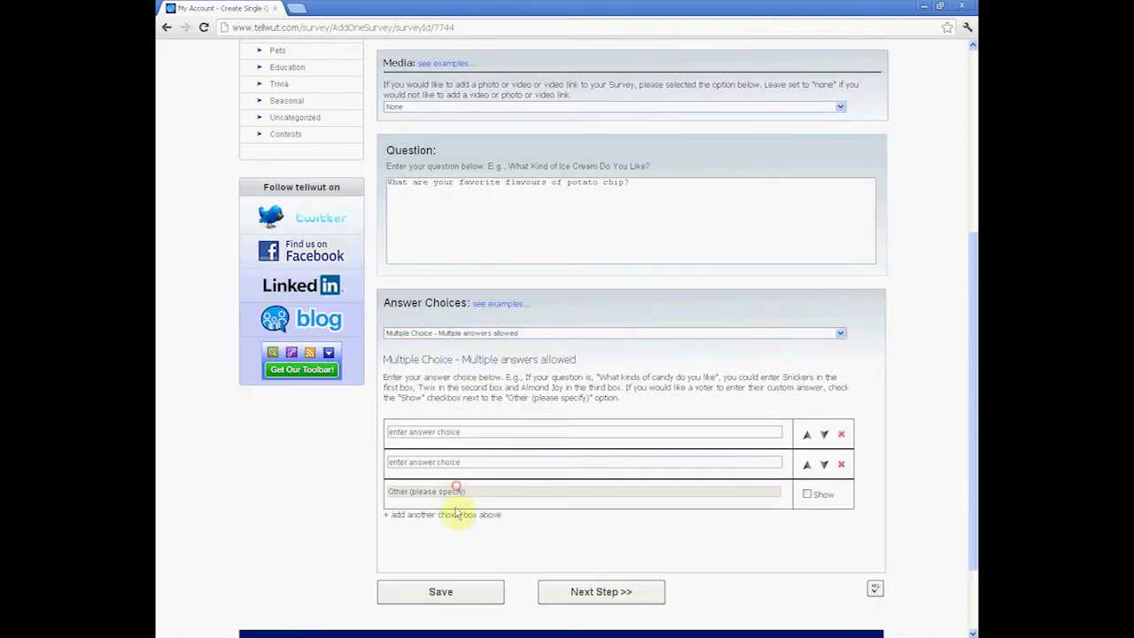
click(455, 514)
click(455, 544)
- Enter choices BBQ, Ketchup, All Dressed, Sour Cream And Onion, and show Other
click(469, 432)
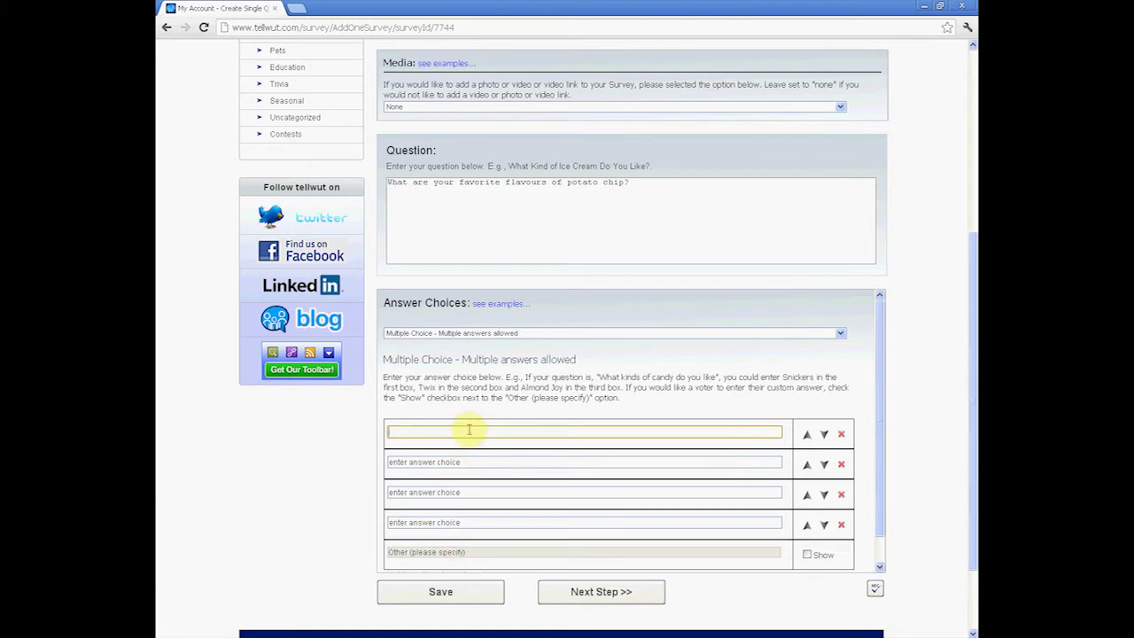
text(BBQ)
click(467, 459)
text(Ketchup)
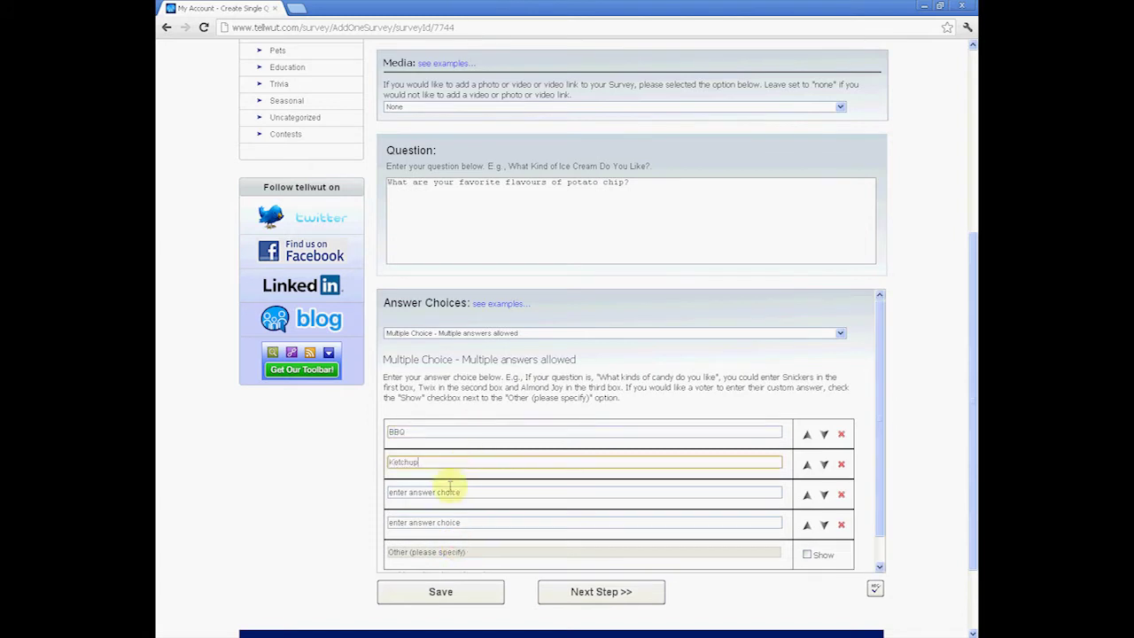
click(448, 490)
text(All Dressed)
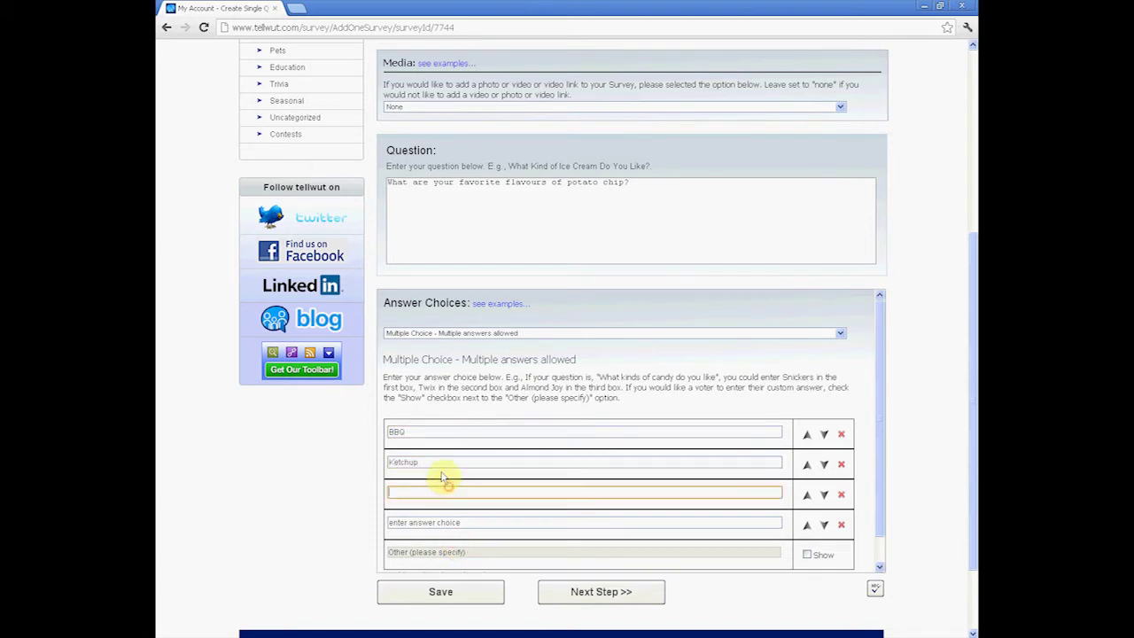
click(454, 524)
text(Sour Cream And Onion)
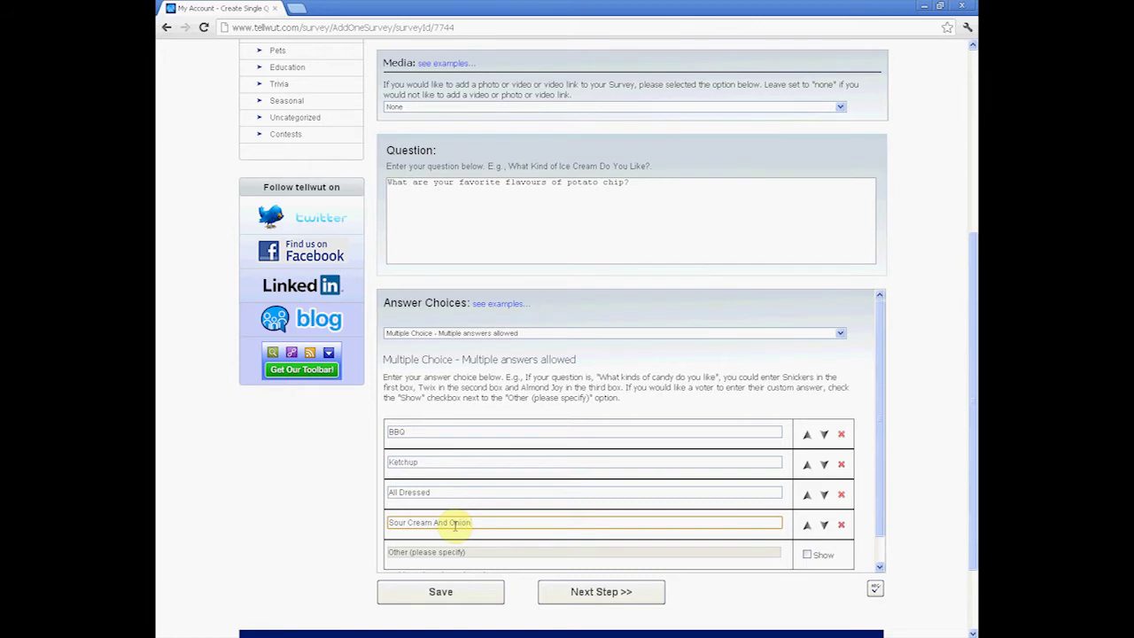
scroll(540, 502, down, 1)
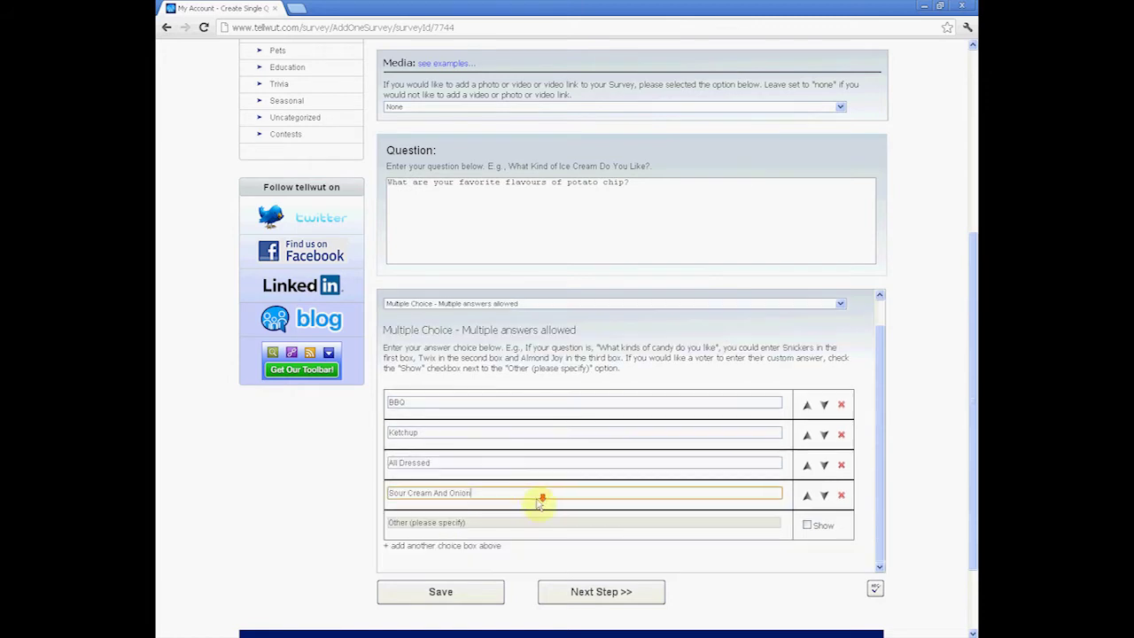
click(807, 525)
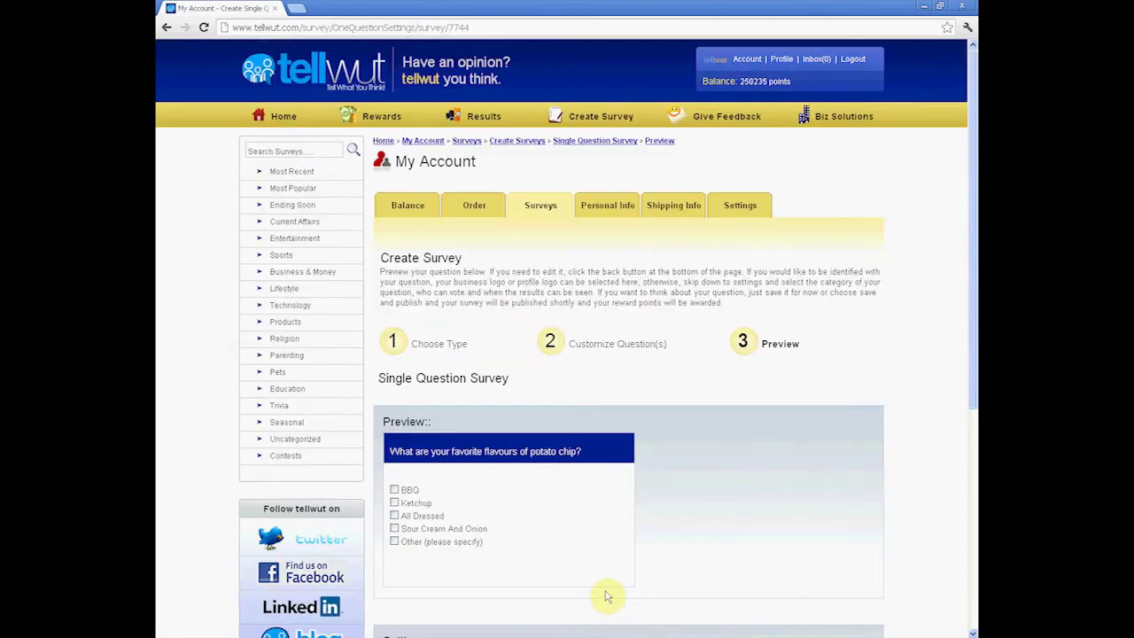
- Test-tick and untick answers like BBQ in the survey preview
scroll(610, 567, down, 1)
scroll(610, 523, down, 1)
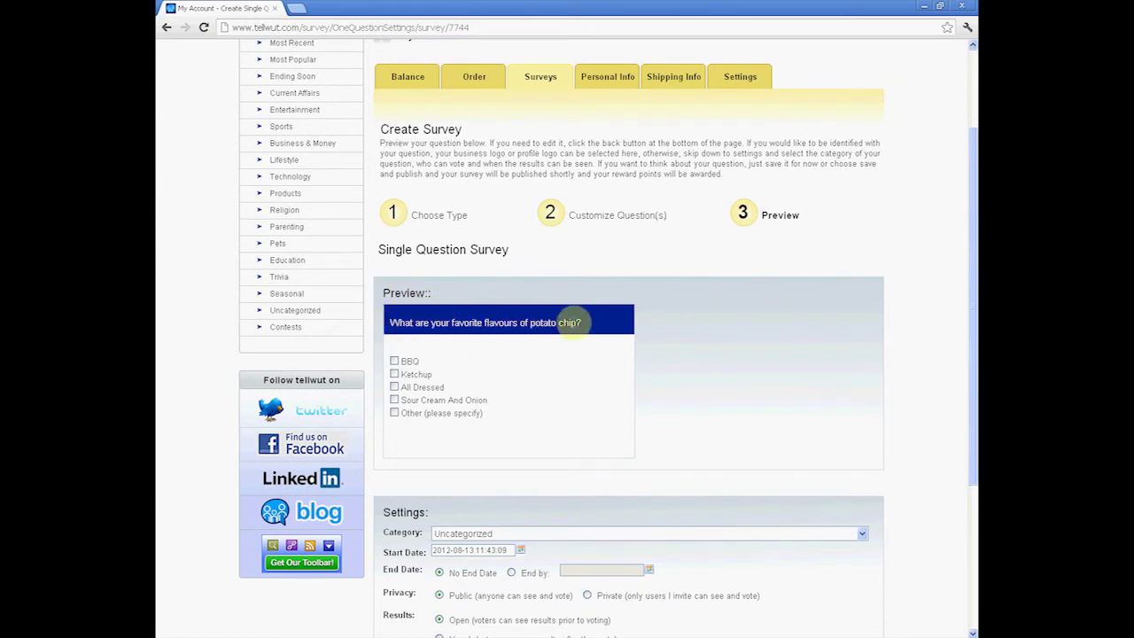
click(393, 361)
click(394, 401)
click(393, 374)
click(394, 361)
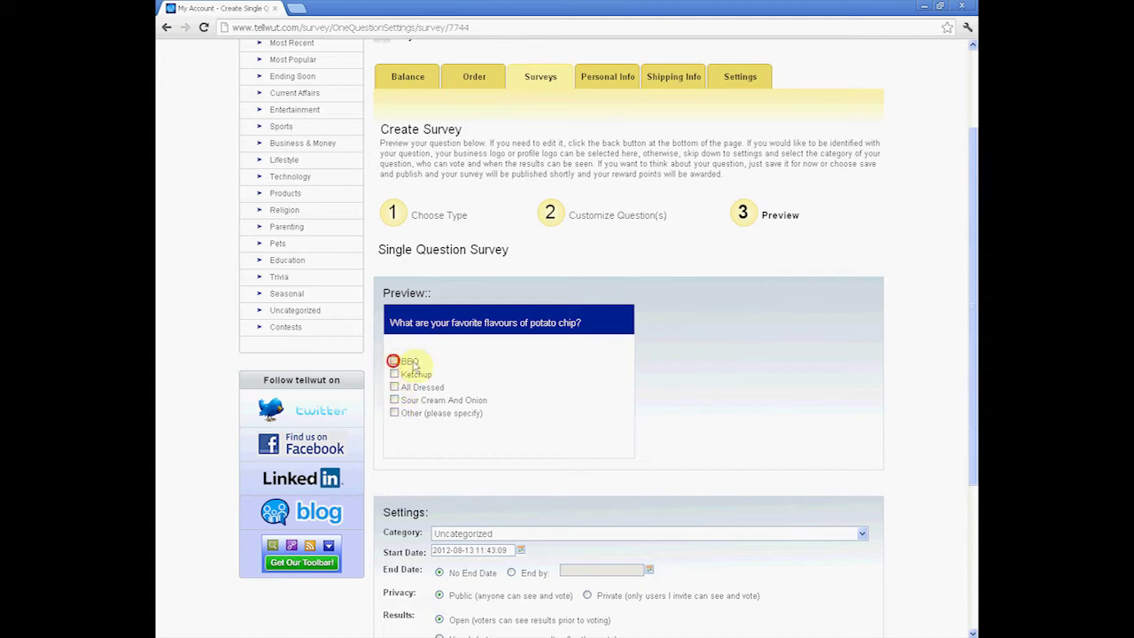
- Keep category Uncategorized, set Results to Knock, publish, and start a Multi-Question Survey
scroll(718, 344, down, 3)
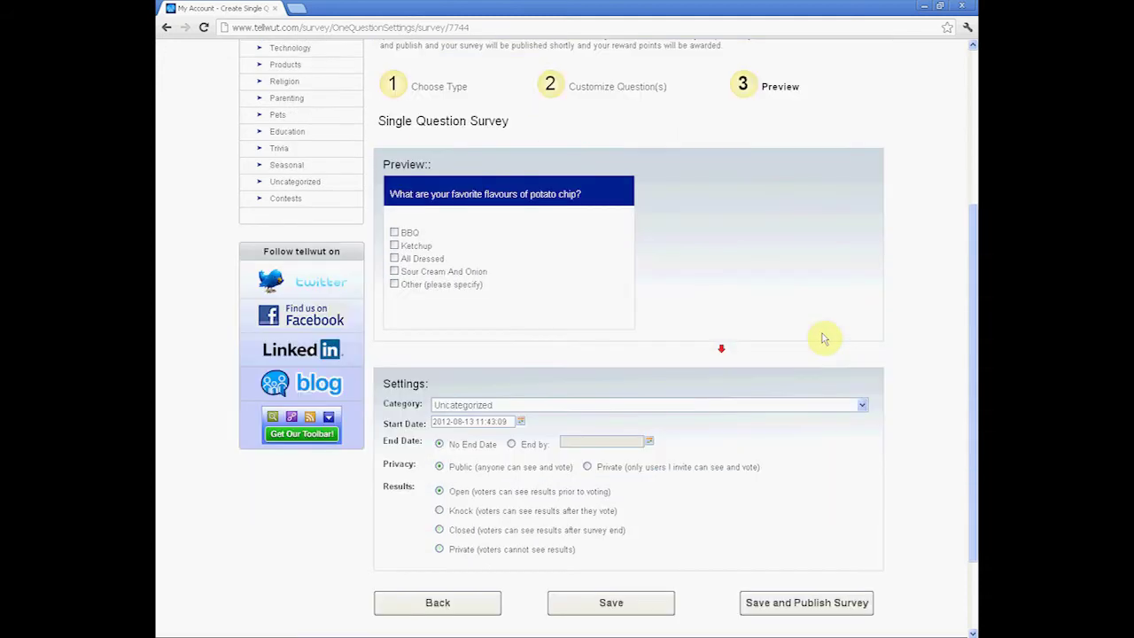
click(752, 408)
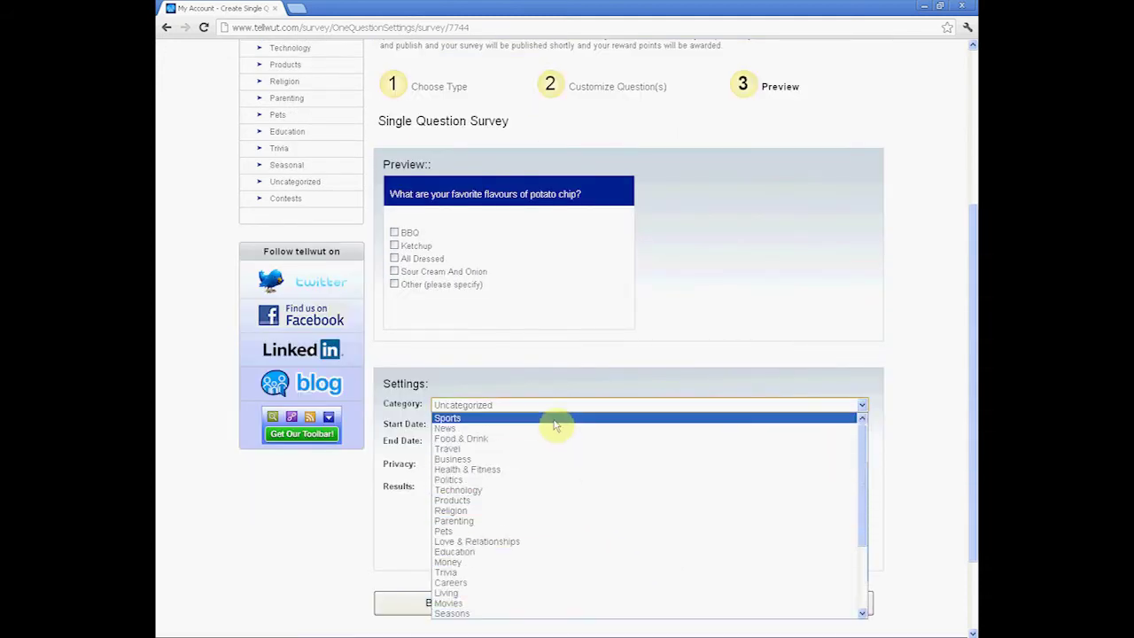
scroll(567, 585, down, 3)
click(654, 376)
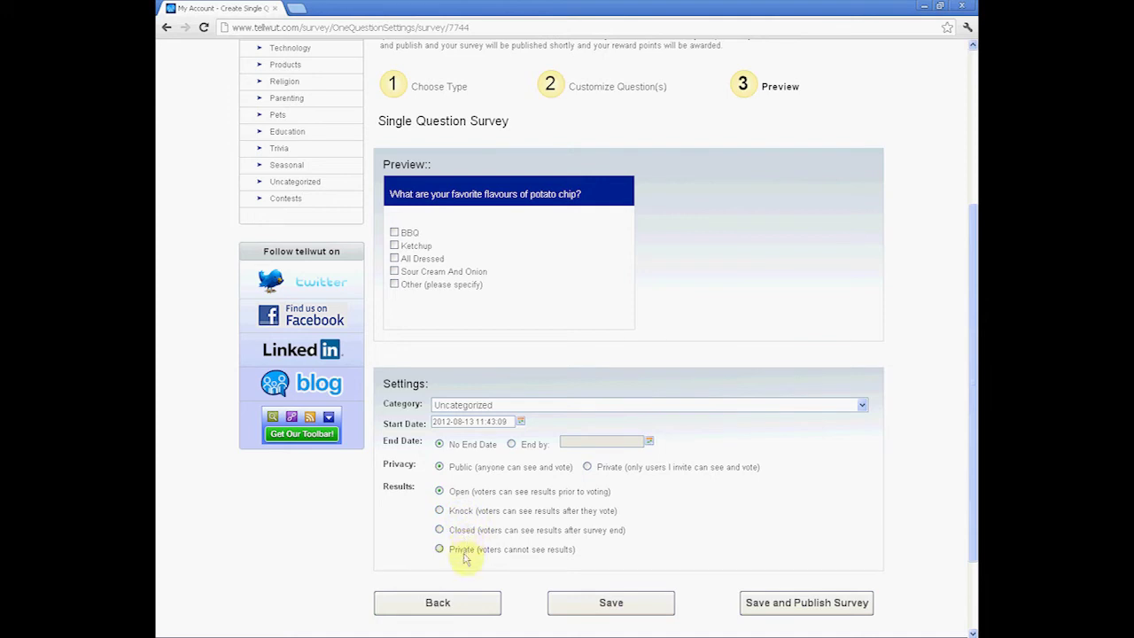
click(440, 510)
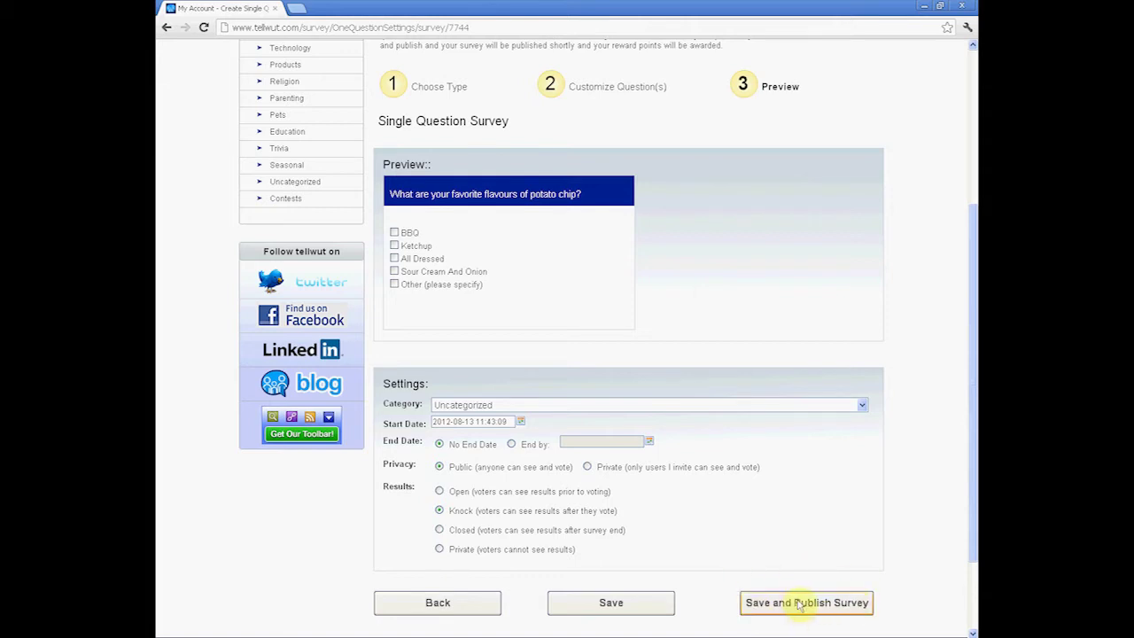
click(799, 603)
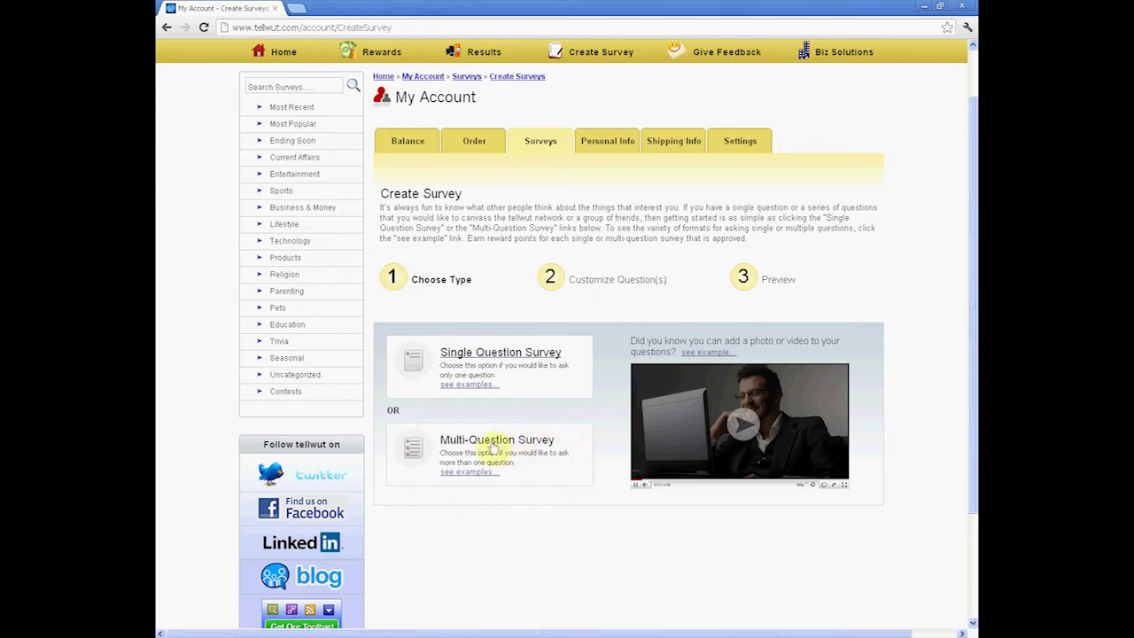
click(494, 443)
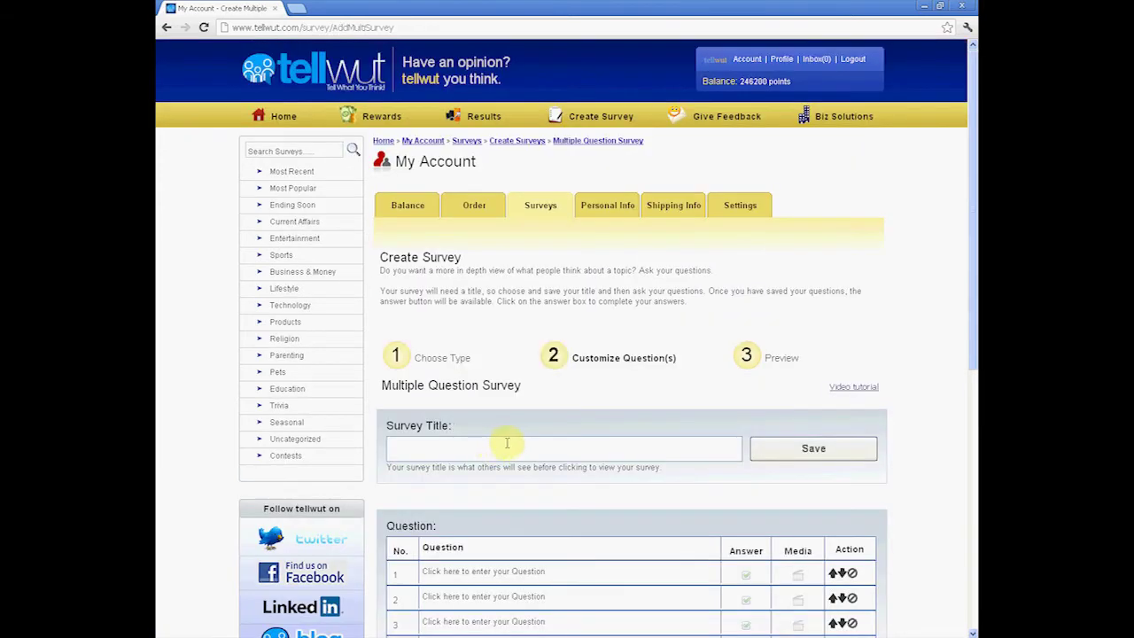
- Title the multi-question survey 'Potato Chips' and save the title
click(507, 443)
text(Pol)
scroll(420, 292, down, 2)
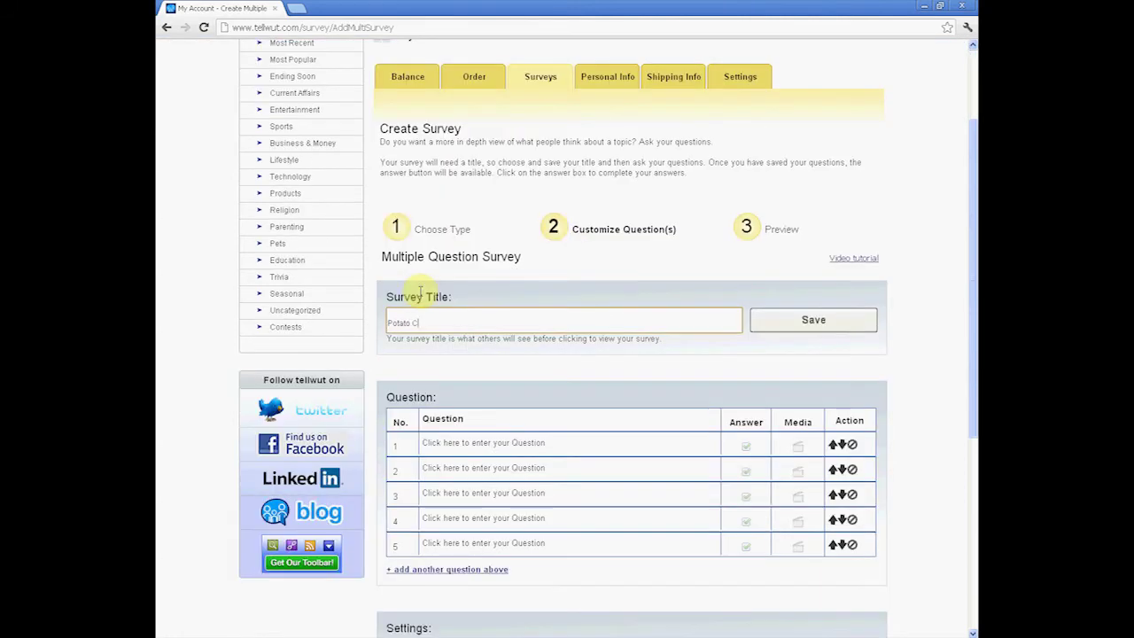
click(810, 320)
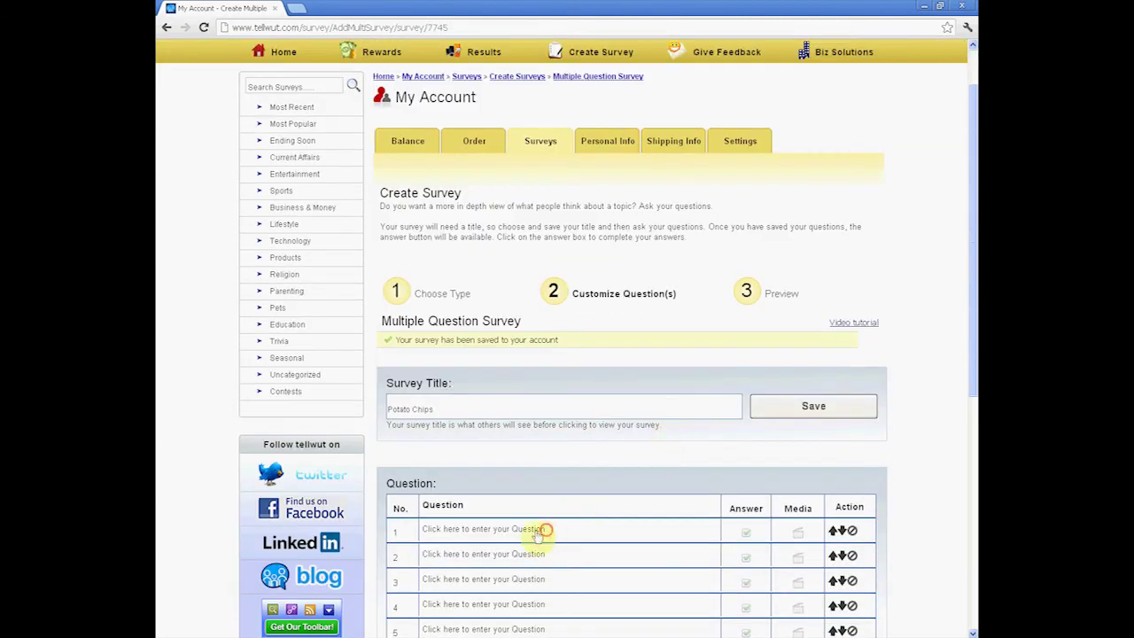
- Save question 1 and add question 2, 'Do you eat potato chips often?'
click(542, 529)
text(Do you like potato chips?)
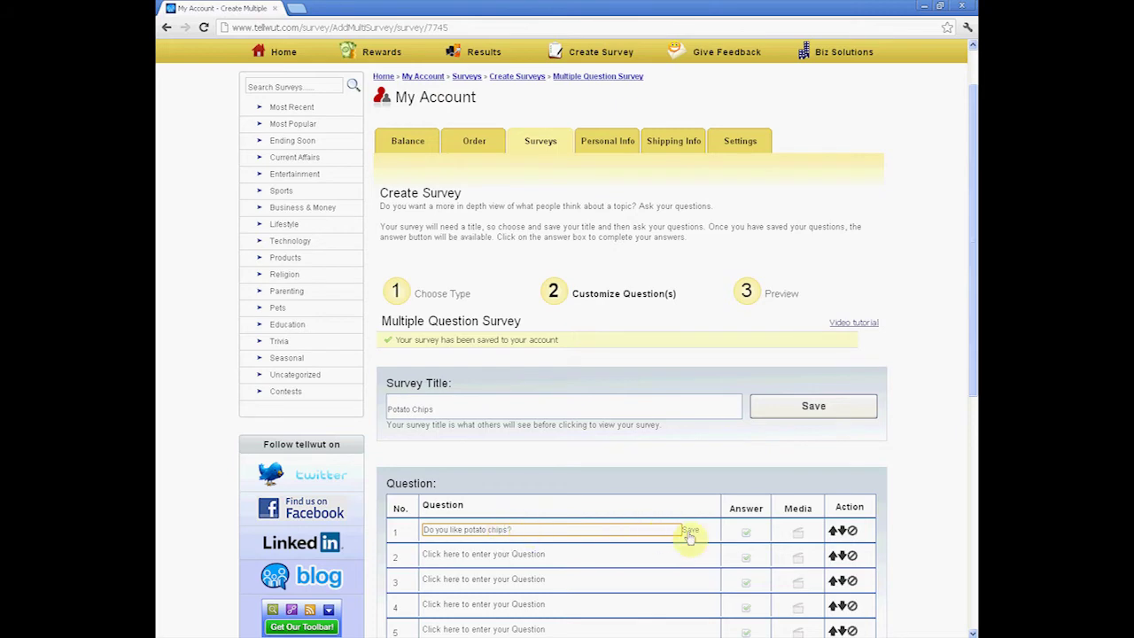
click(690, 530)
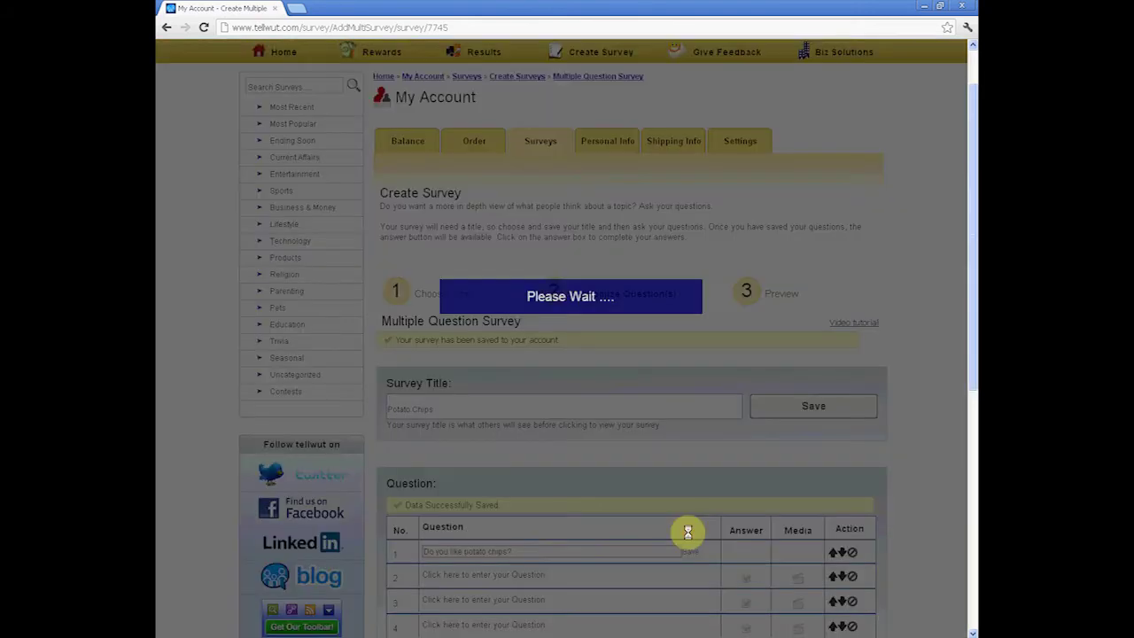
click(516, 577)
text(Do you eat potato chips often?)
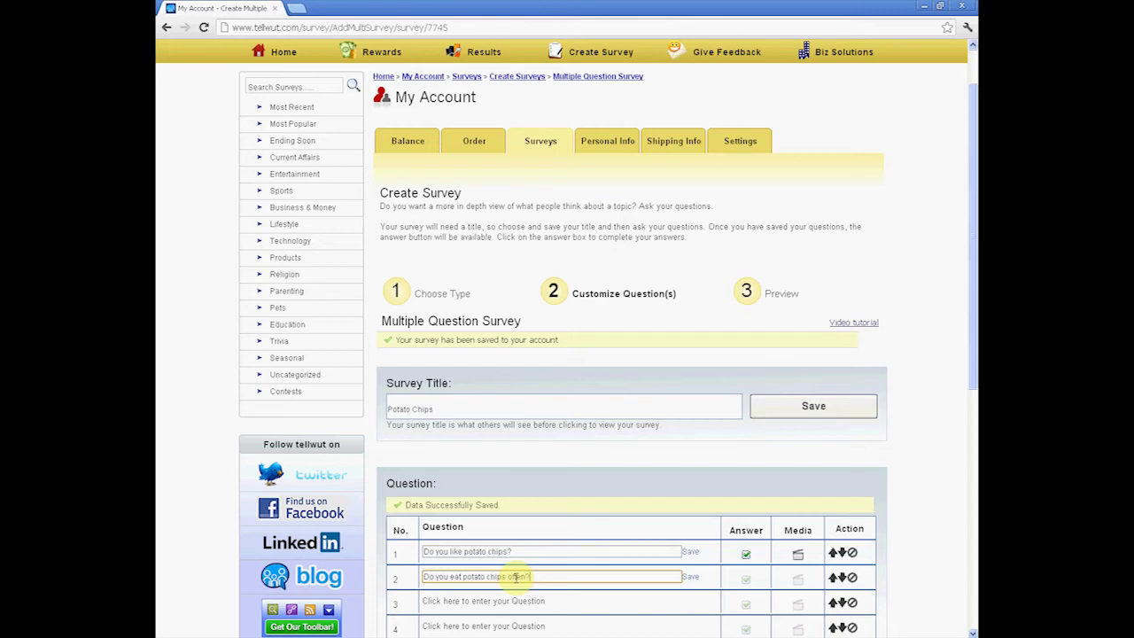
click(691, 577)
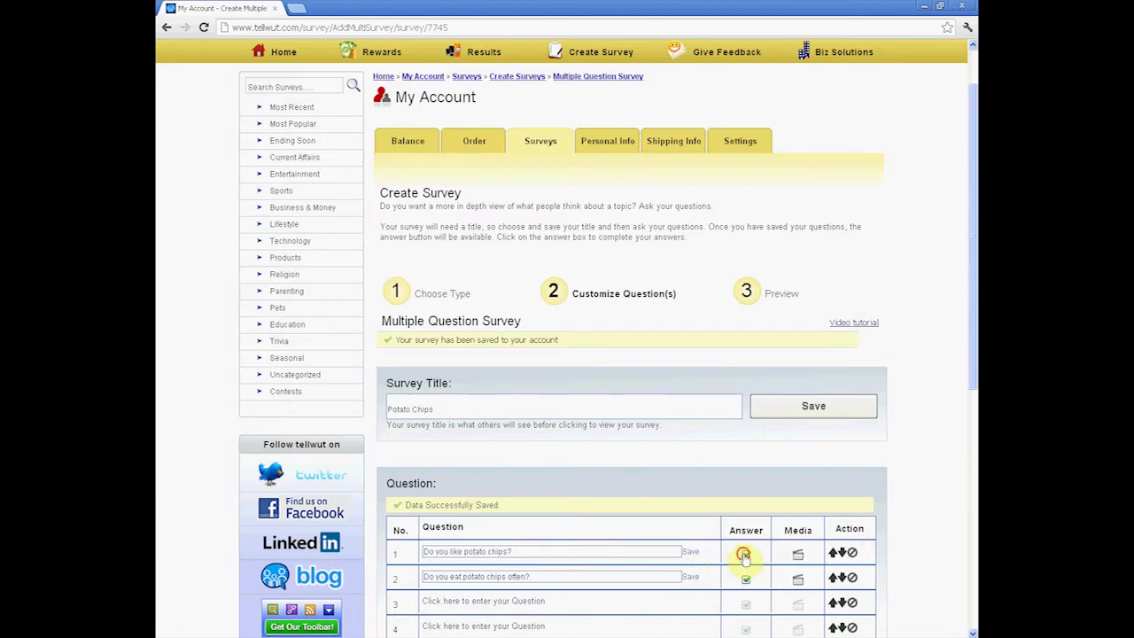
click(744, 554)
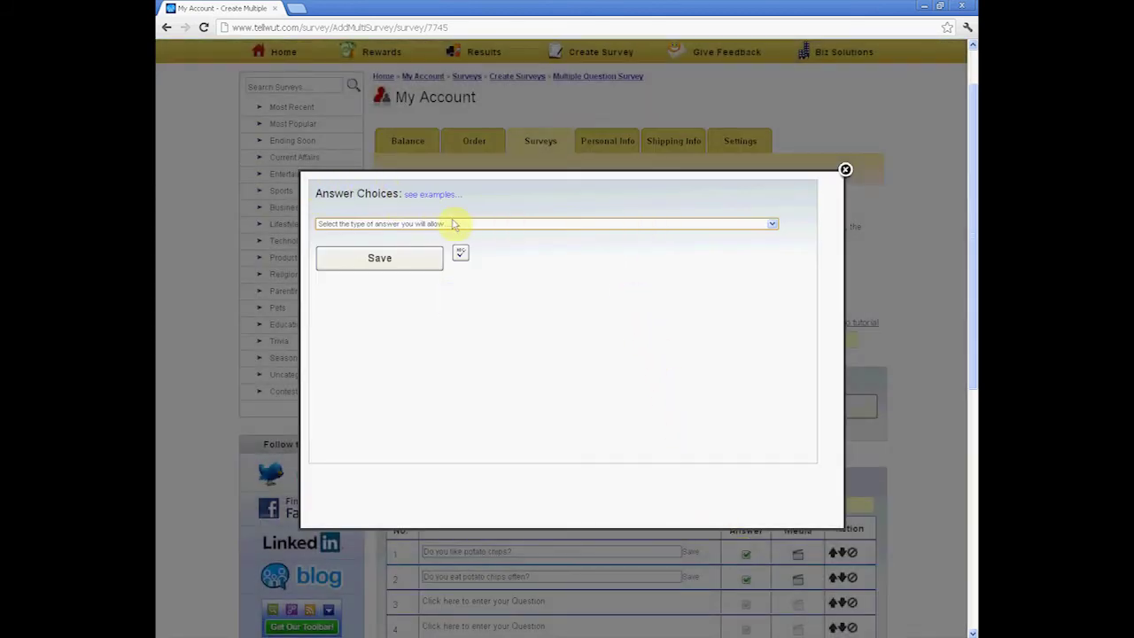
- Give question 1 Yes/No answers and save them
click(457, 223)
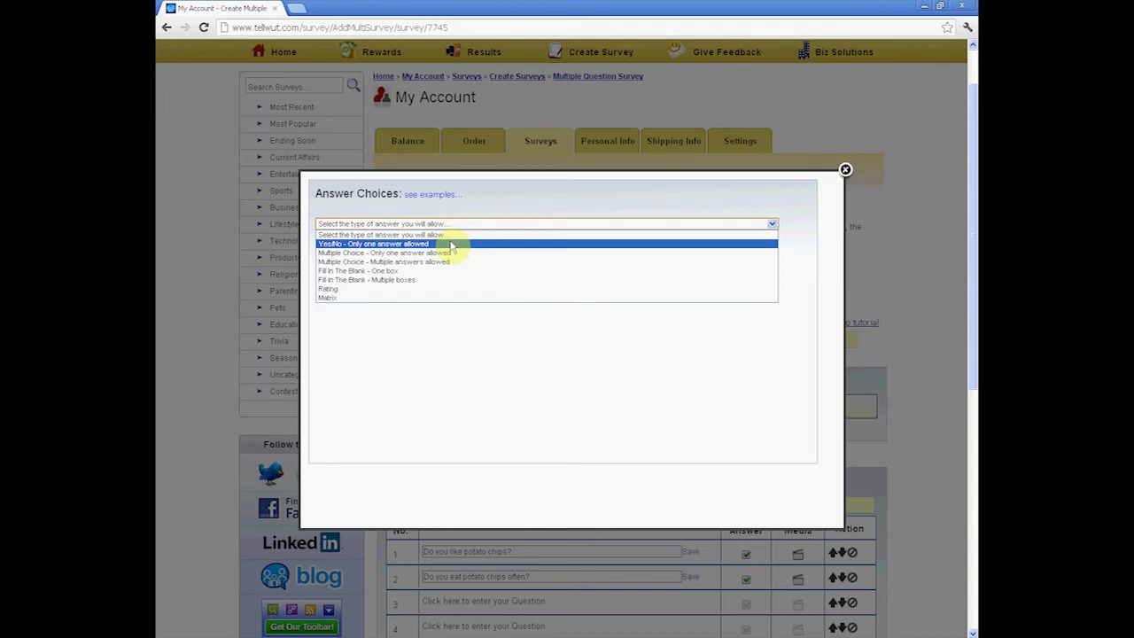
click(451, 245)
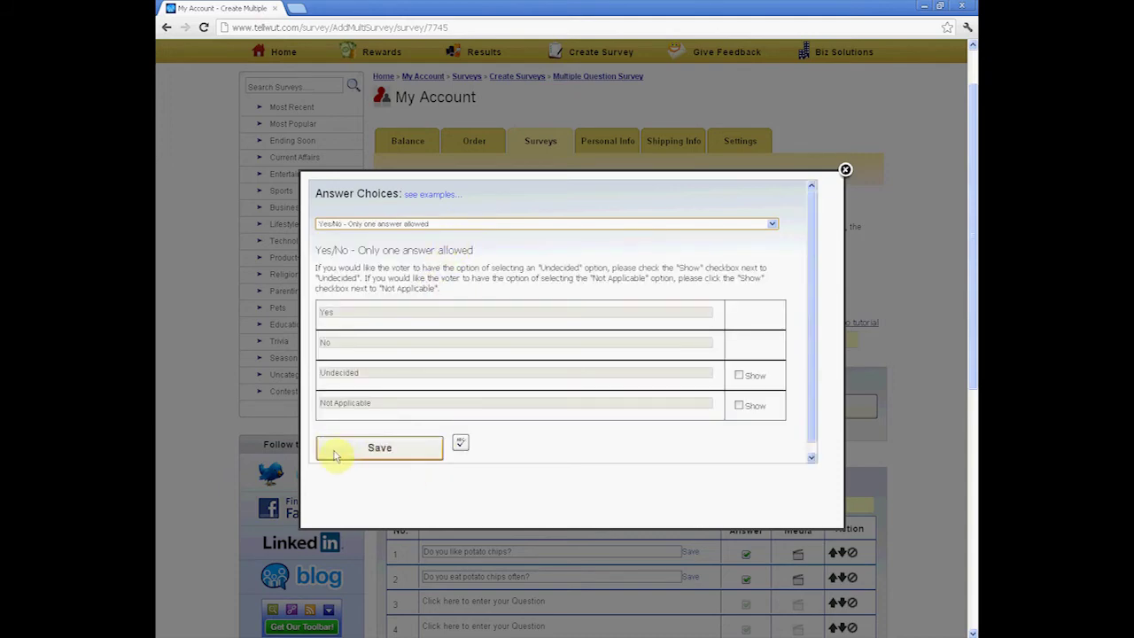
click(396, 450)
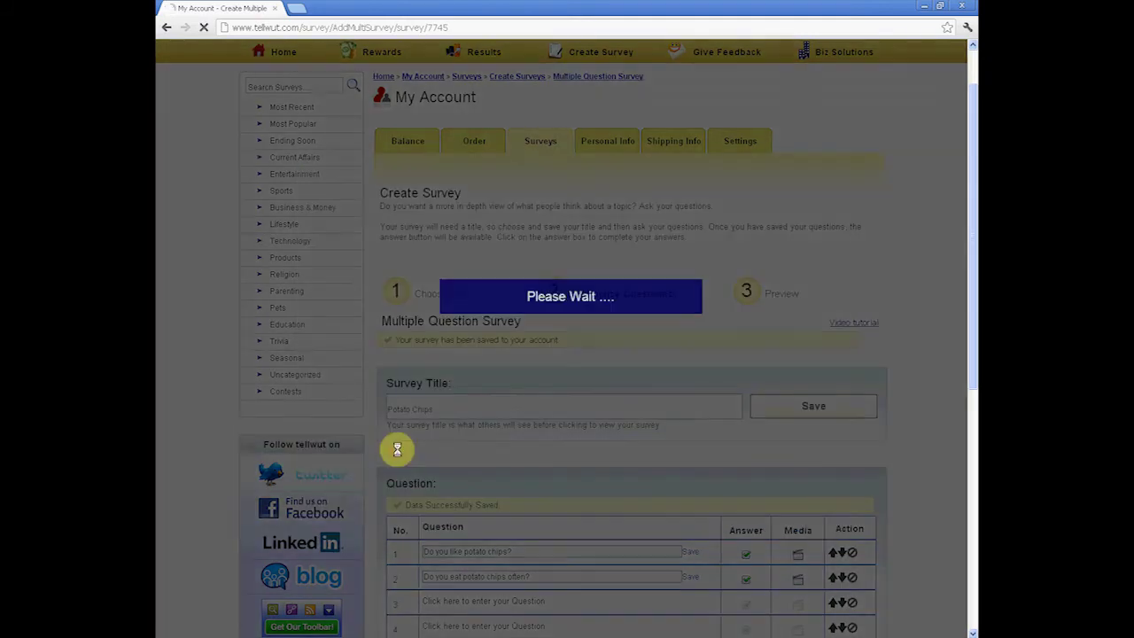
- Make question 2 single-answer Multiple Choice with Never, Sometimes and Often
click(745, 538)
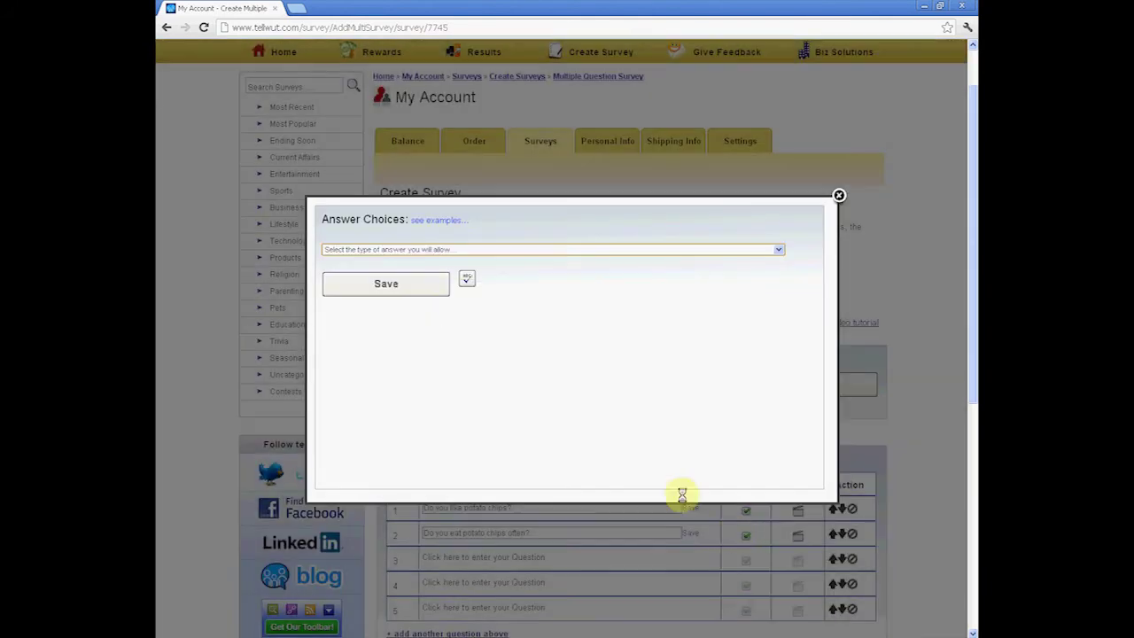
click(416, 249)
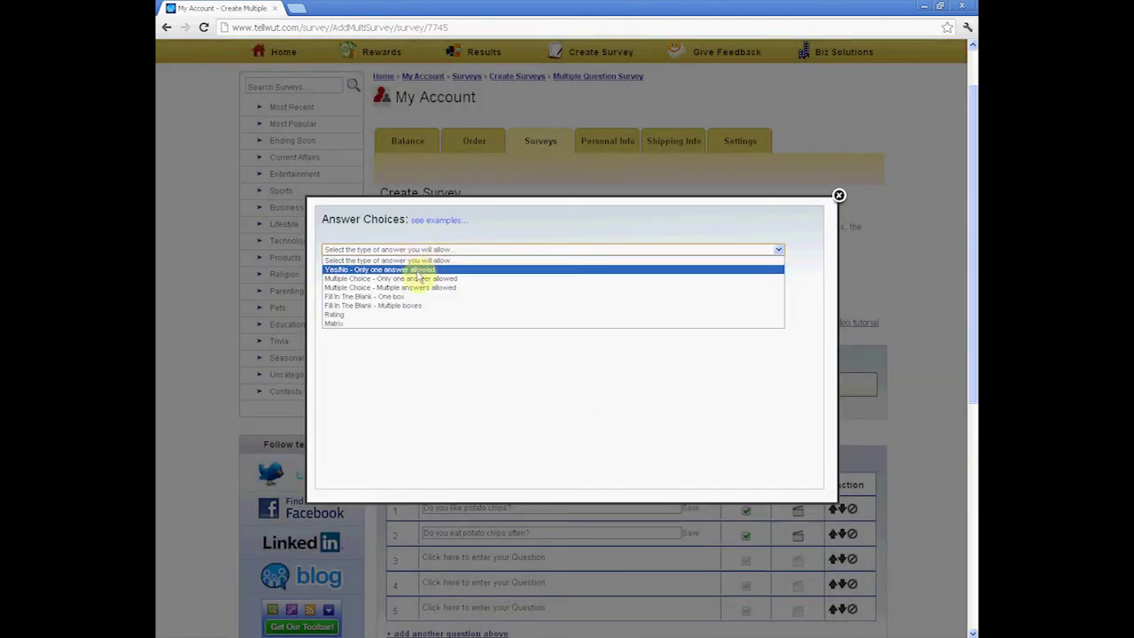
click(417, 279)
click(410, 358)
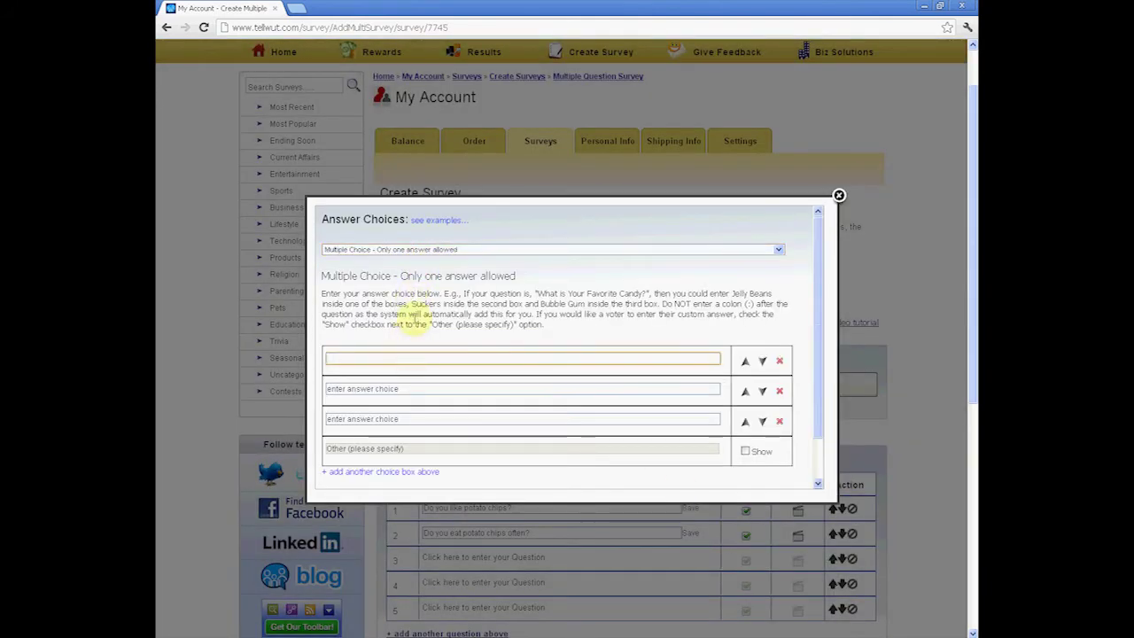
text(Never)
click(402, 387)
text(Somet)
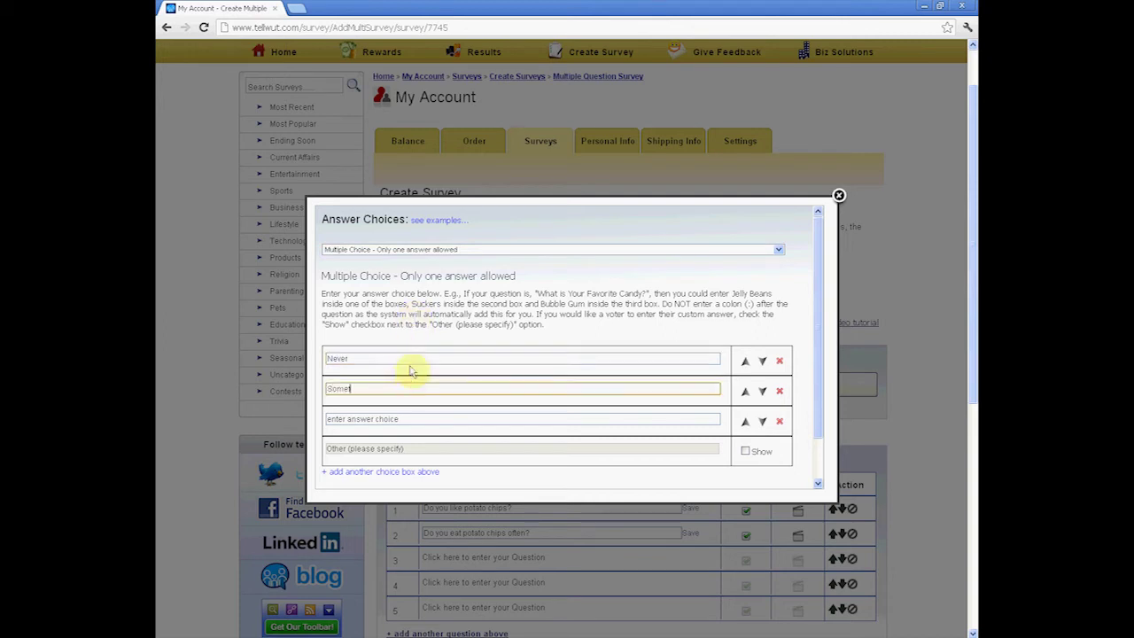
text(imes)
scroll(408, 368, down, 1)
click(399, 366)
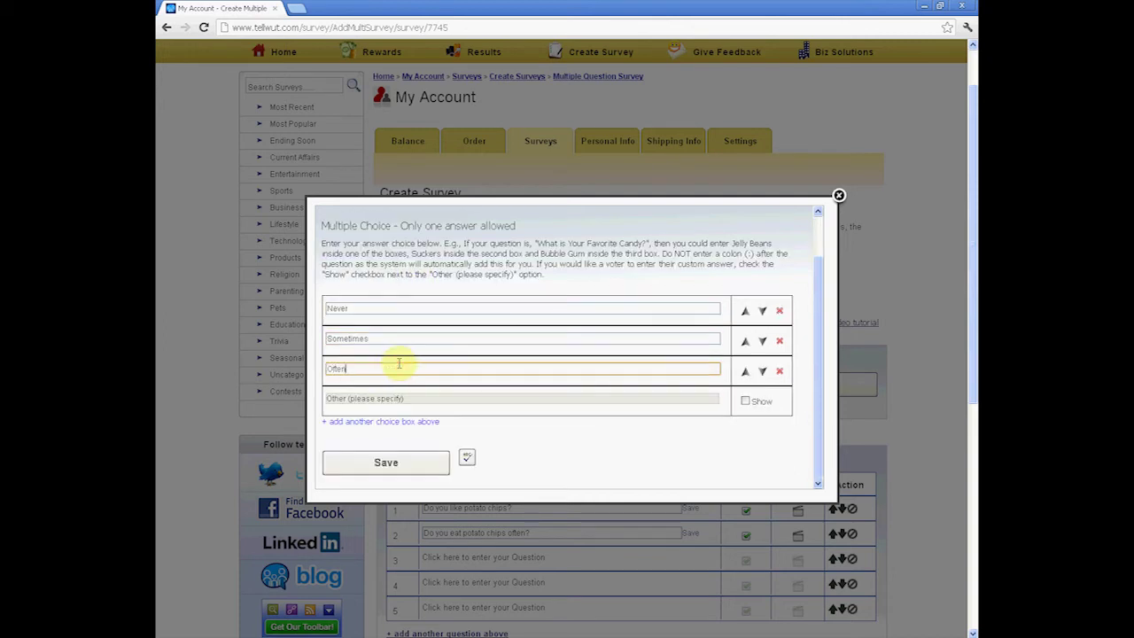
- Add a fourth choice 'A Lot' and save question 2's answers
click(381, 421)
drag(401, 398, 345, 398)
text(A Lot)
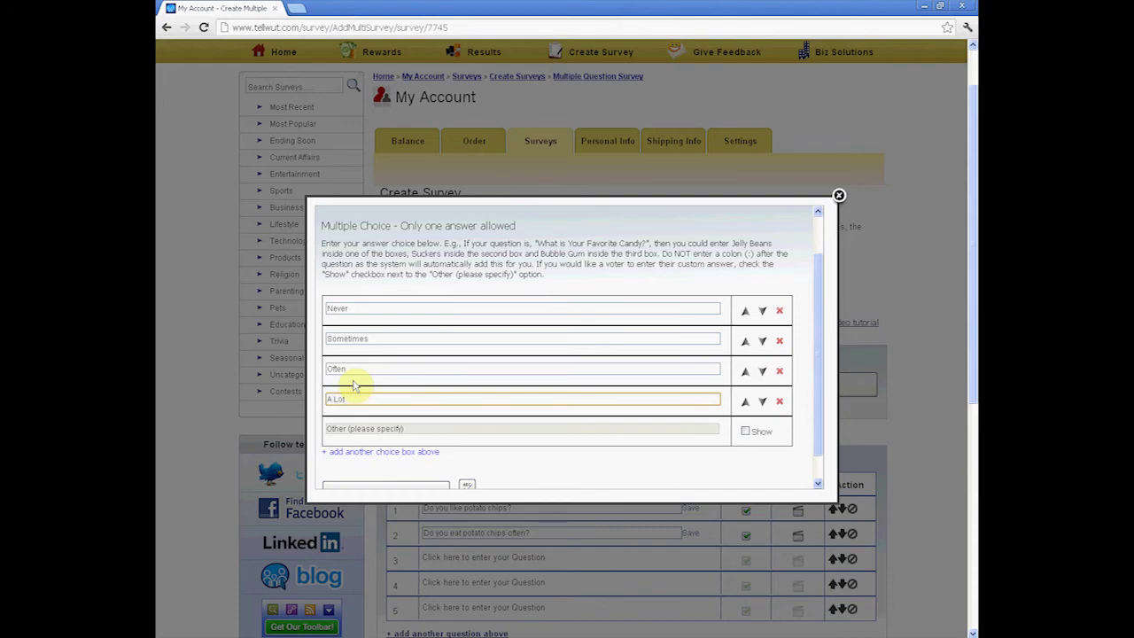
scroll(353, 385, down, 1)
click(394, 464)
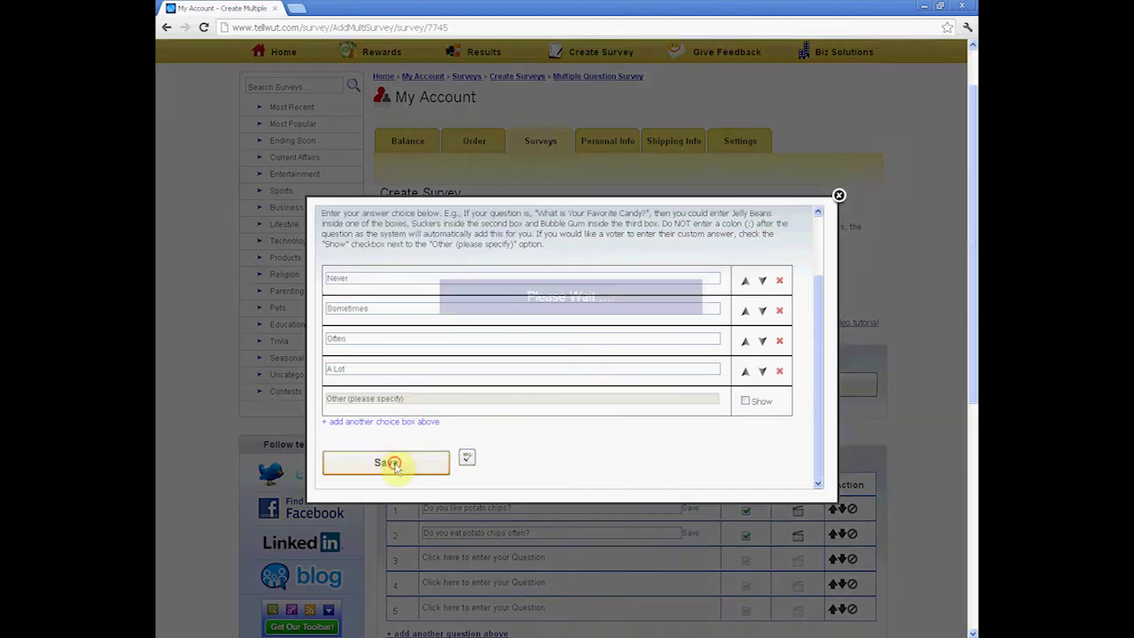
scroll(399, 466, down, 1)
scroll(408, 470, down, 2)
- Preview the two-question Potato Chips survey and save and publish it
scroll(425, 473, down, 1)
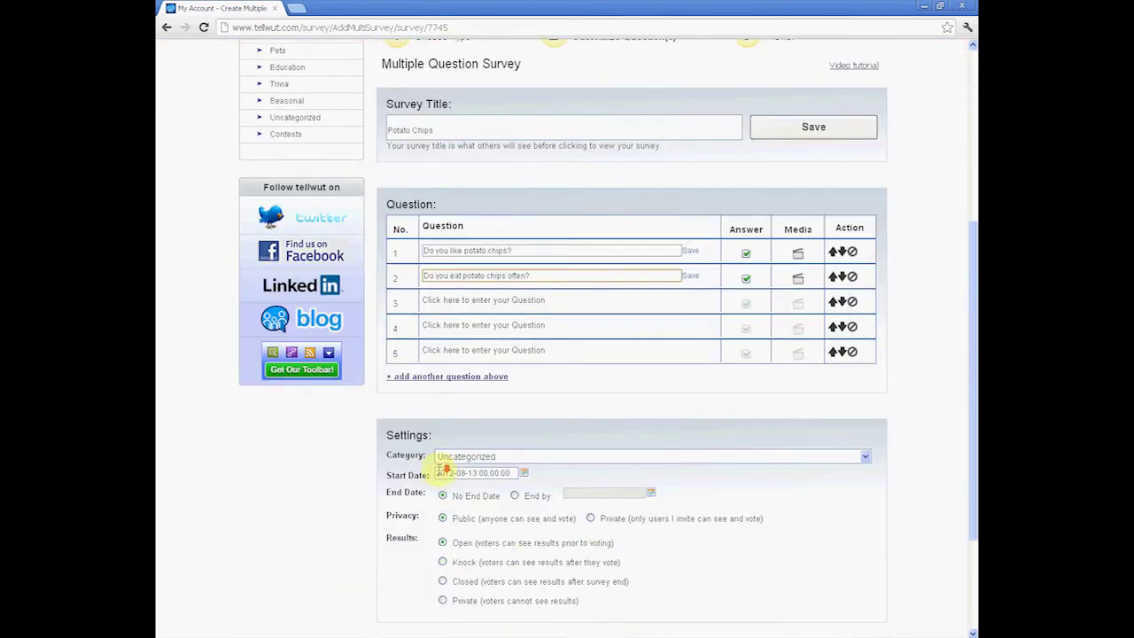
scroll(443, 464, down, 1)
click(582, 577)
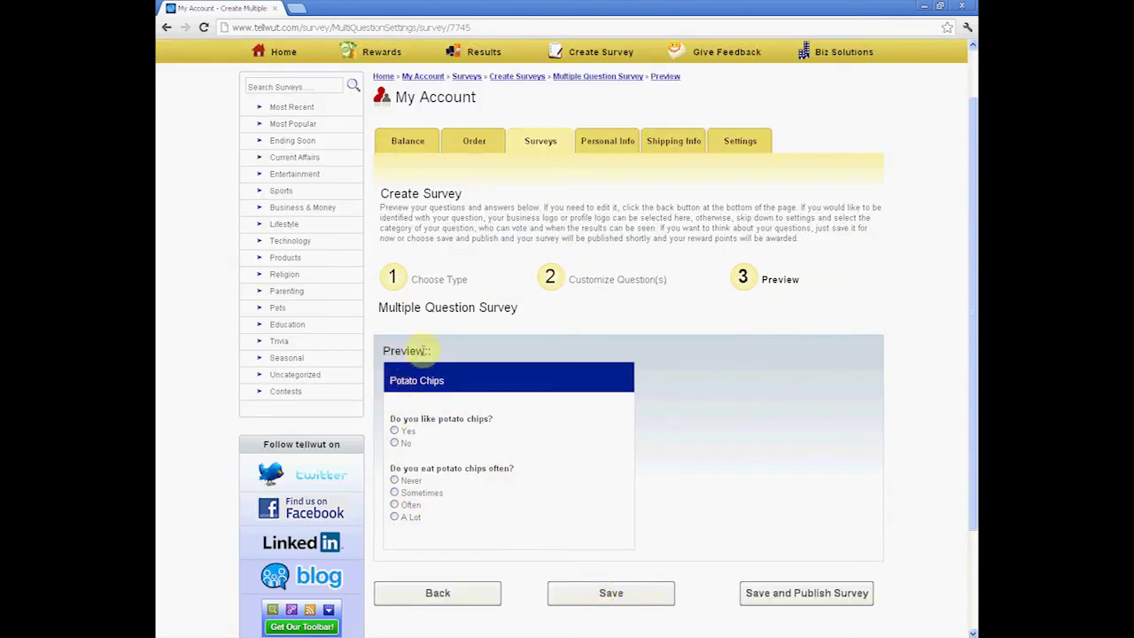
click(802, 600)
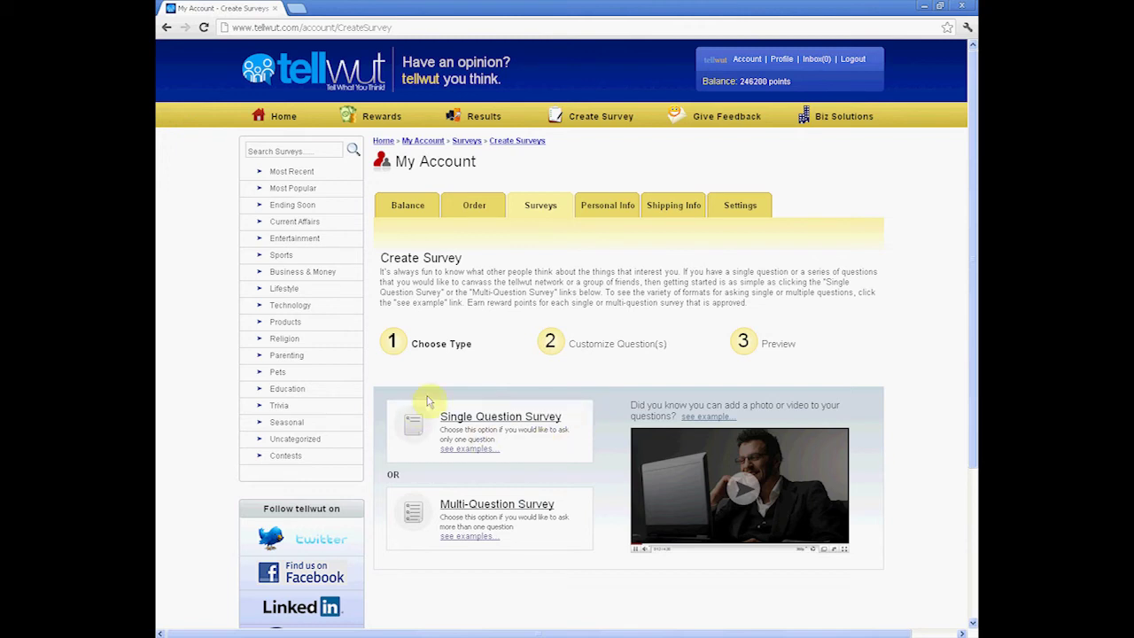
- Begin a Single Question Survey asking 'What do you think of Ketchup flavoured chips?'
click(498, 427)
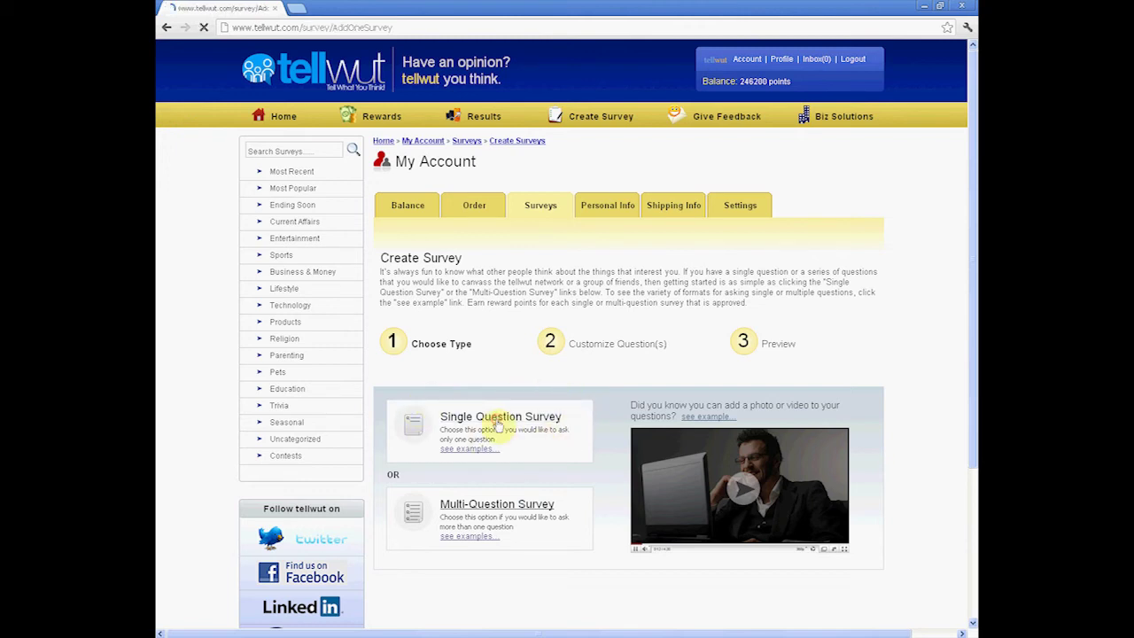
scroll(496, 430, down, 2)
click(477, 457)
text(What do you think of Ketchup flavoured chips?)
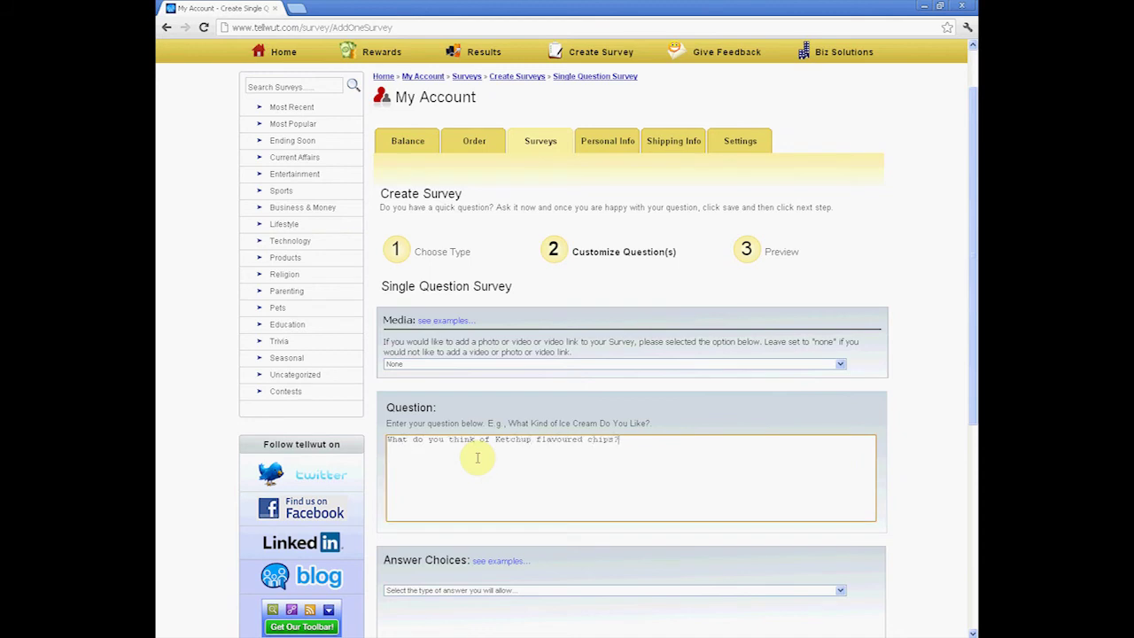
scroll(500, 461, down, 4)
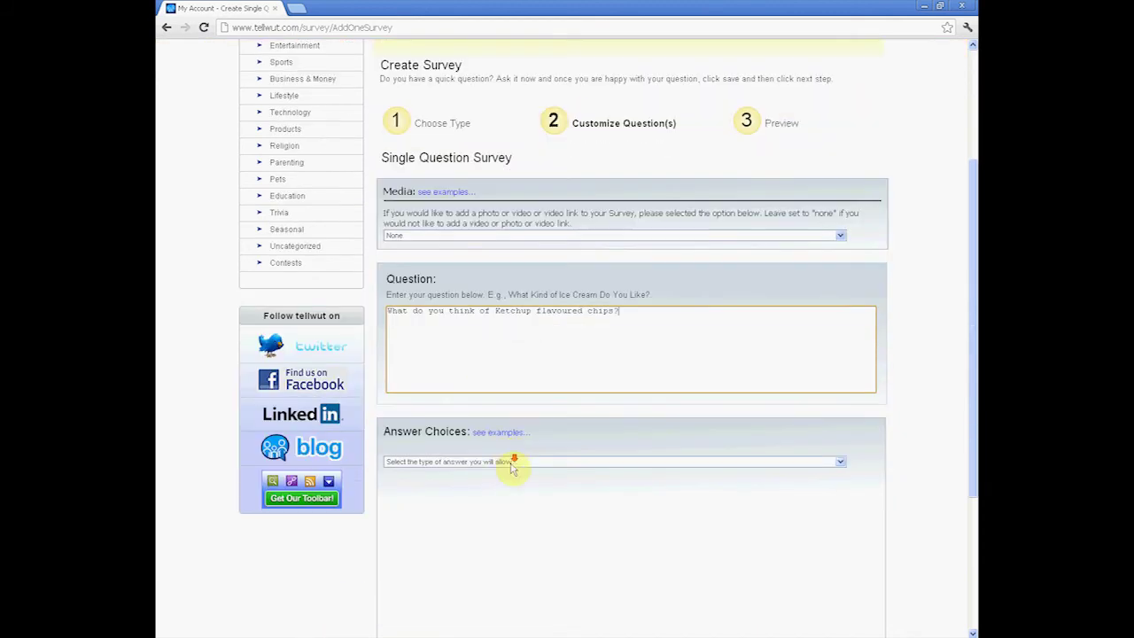
scroll(506, 461, down, 2)
click(506, 398)
- Choose Matrix answers with columns Strongly Agree, Agree and Undecided
click(421, 471)
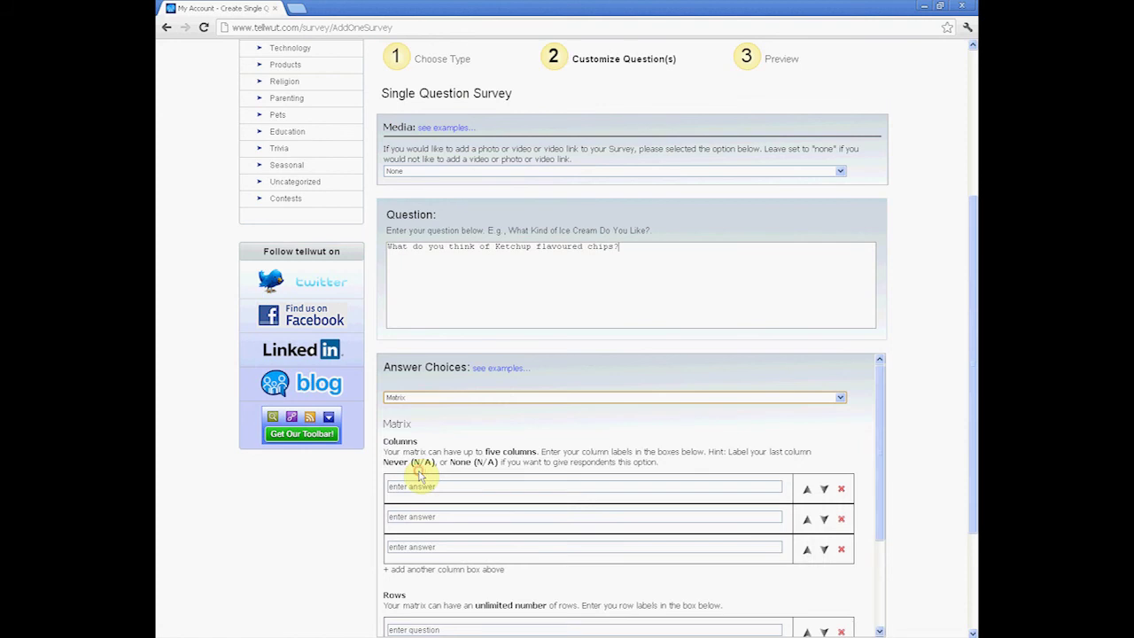
click(444, 485)
text(Strongly Ag)
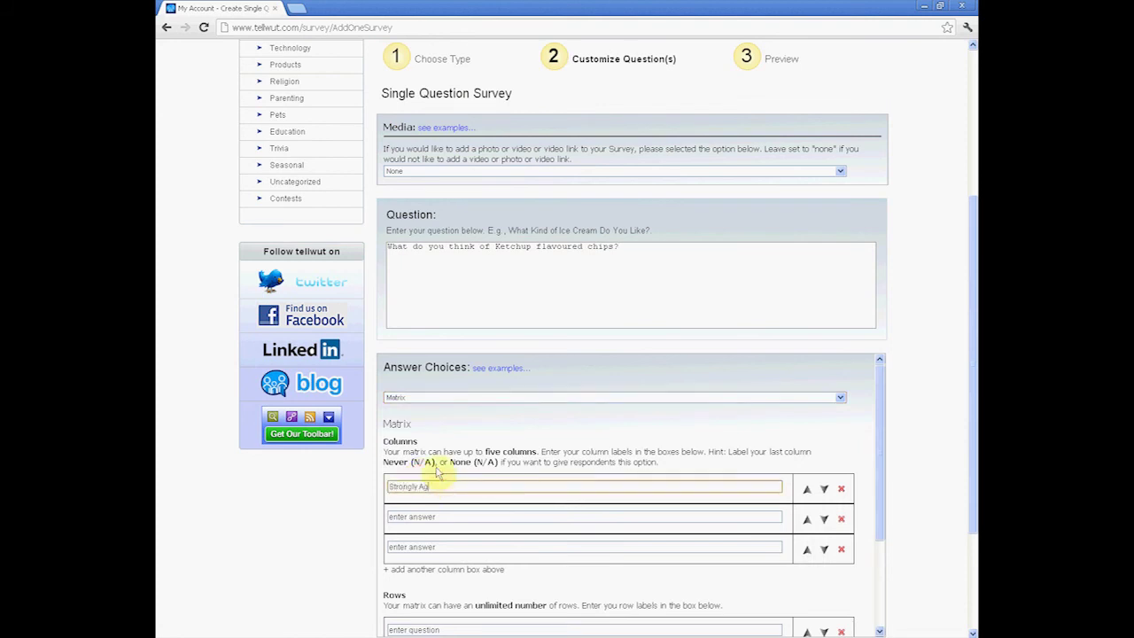
text(ree)
click(439, 516)
text(A)
scroll(424, 481, down, 1)
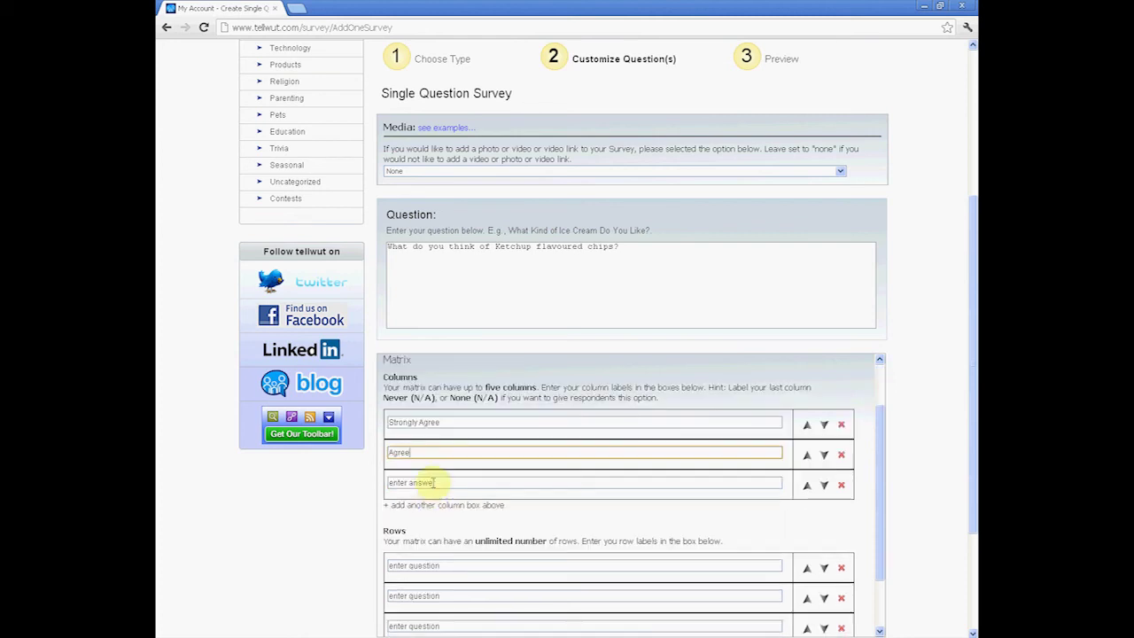
click(424, 482)
text(Undecided)
- Add two more matrix columns, Disagree and Strongly Disagree
click(409, 505)
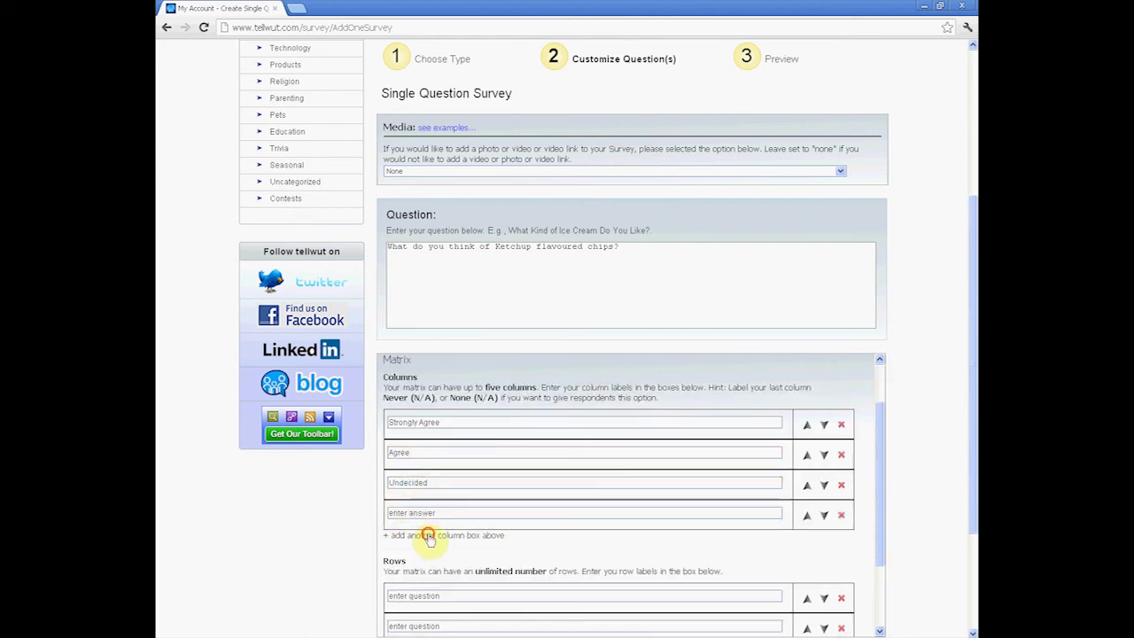
click(430, 535)
click(440, 514)
text(gree)
click(405, 542)
text(Str)
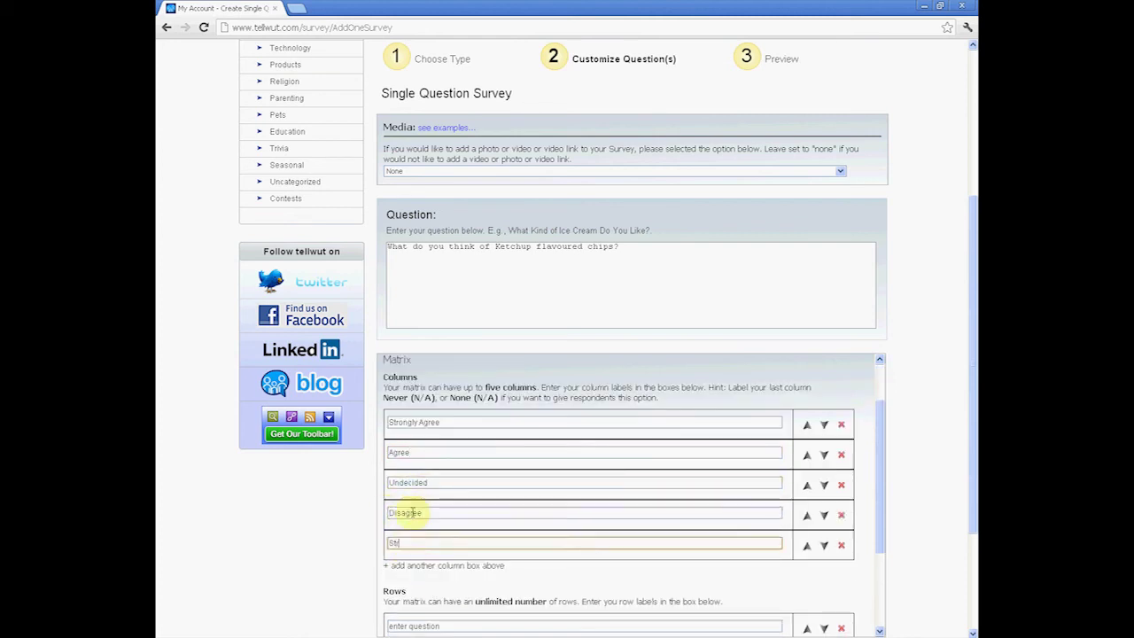
text(ongly Disagree)
- Enter matrix rows 'Their taste is great!' and 'I like the colour!'
scroll(435, 496, down, 2)
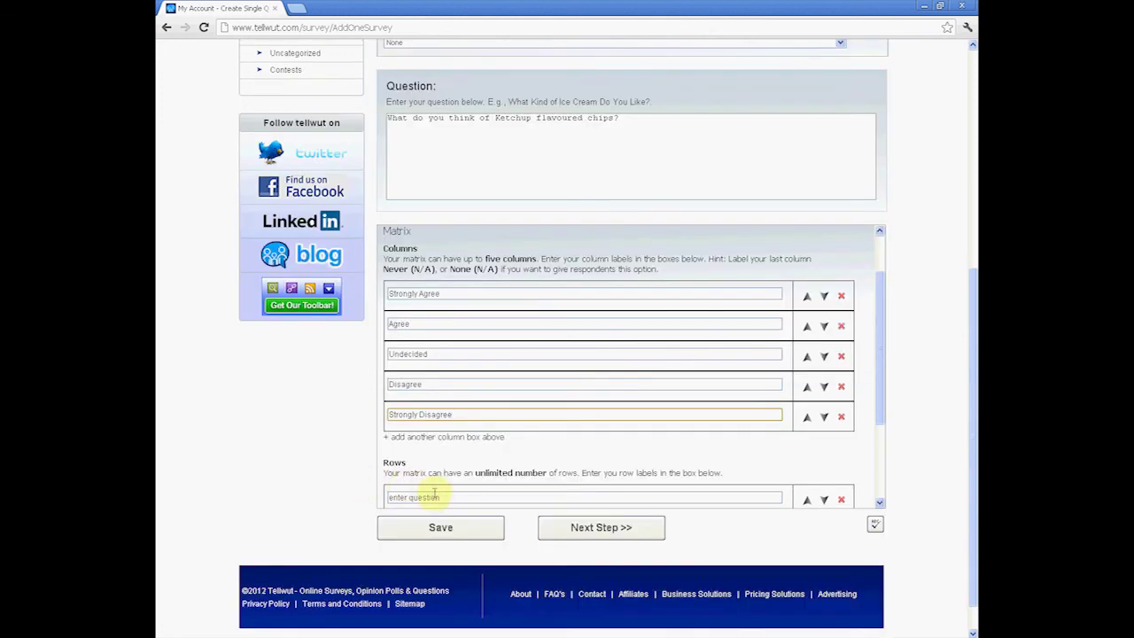
click(443, 496)
text(Their taste is great)
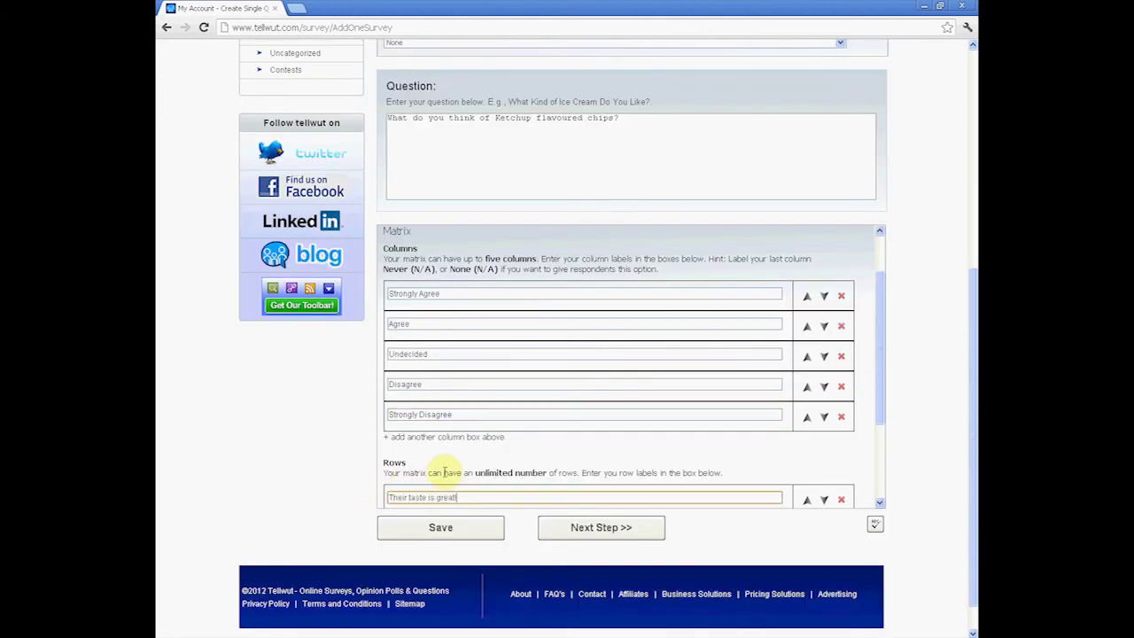
scroll(445, 472, down, 2)
click(448, 397)
text(I like the colour)
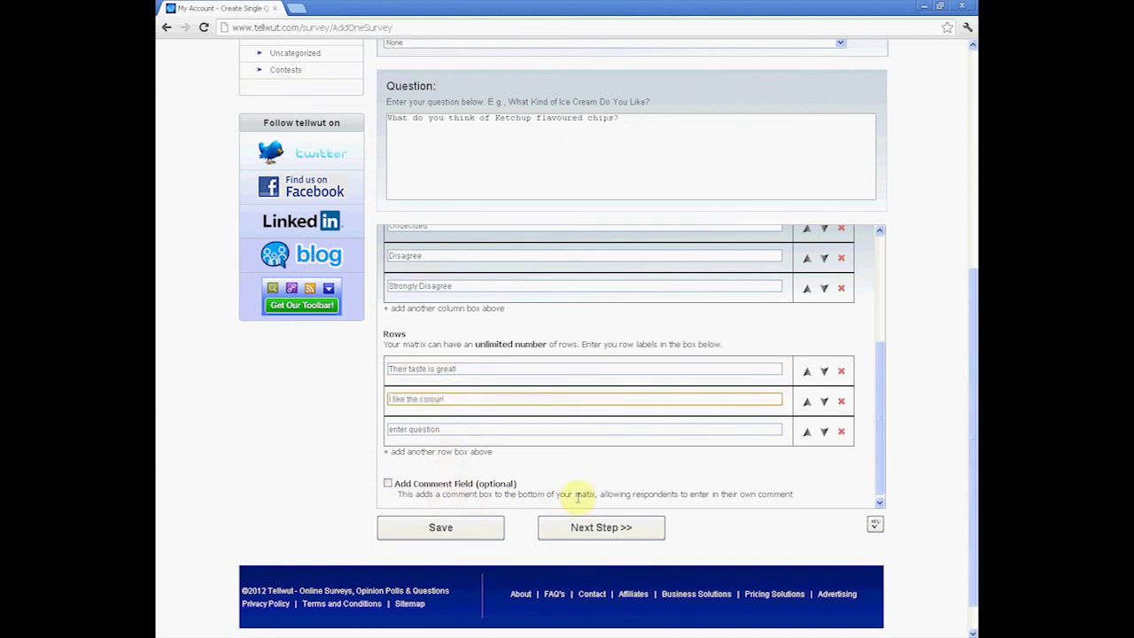
text(!)
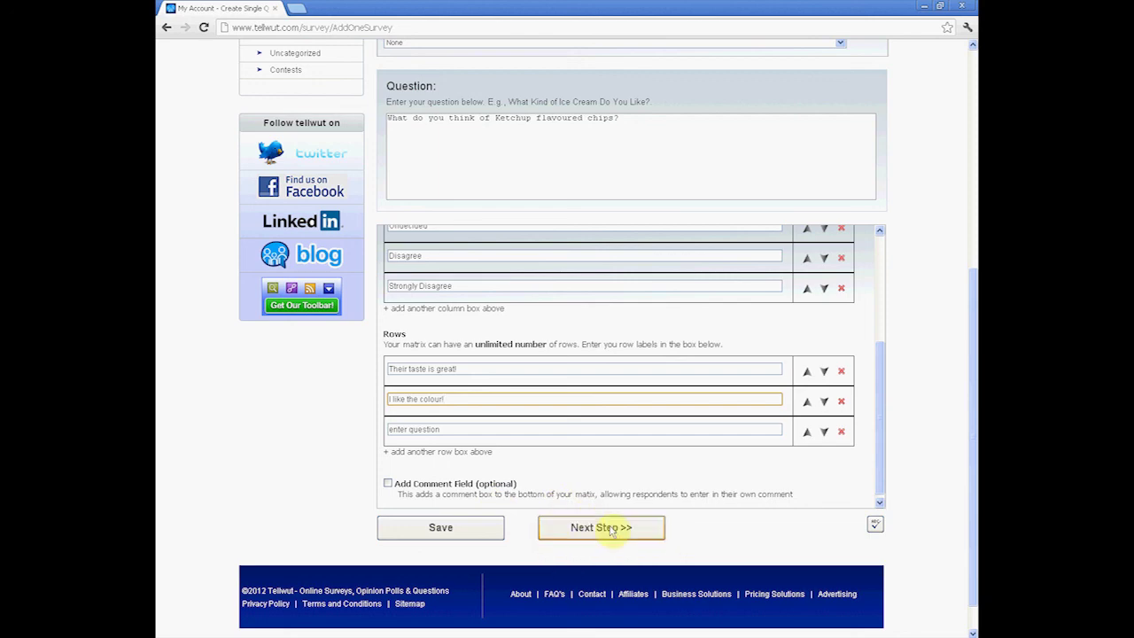
- Preview the Ketchup chips matrix question and review the publishing settings below
click(608, 532)
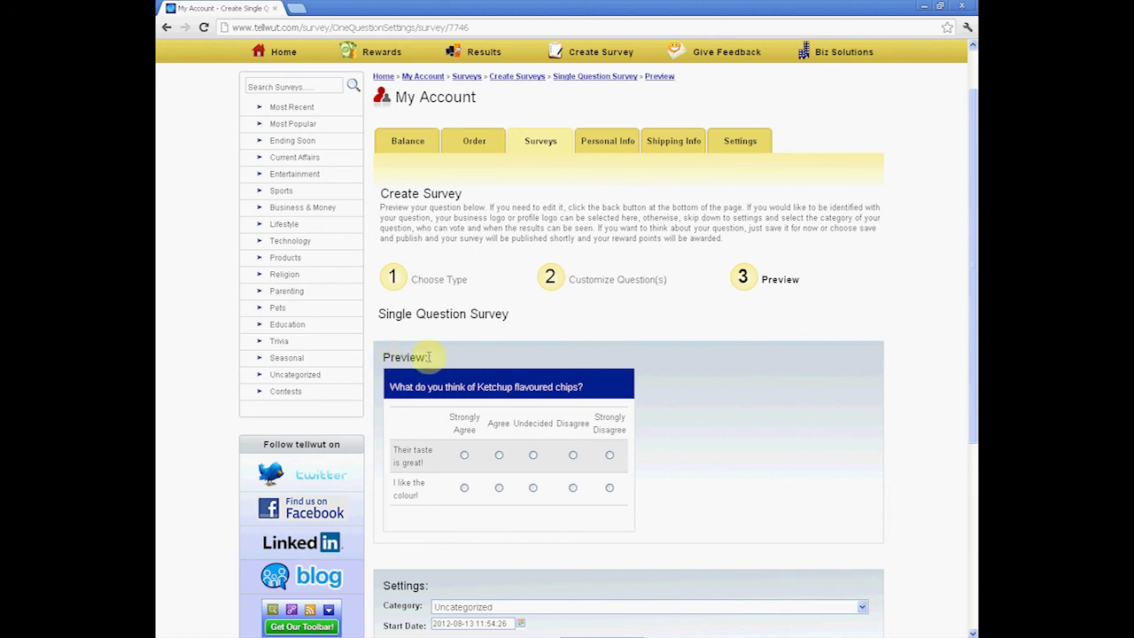
scroll(723, 417, down, 2)
scroll(723, 421, down, 1)
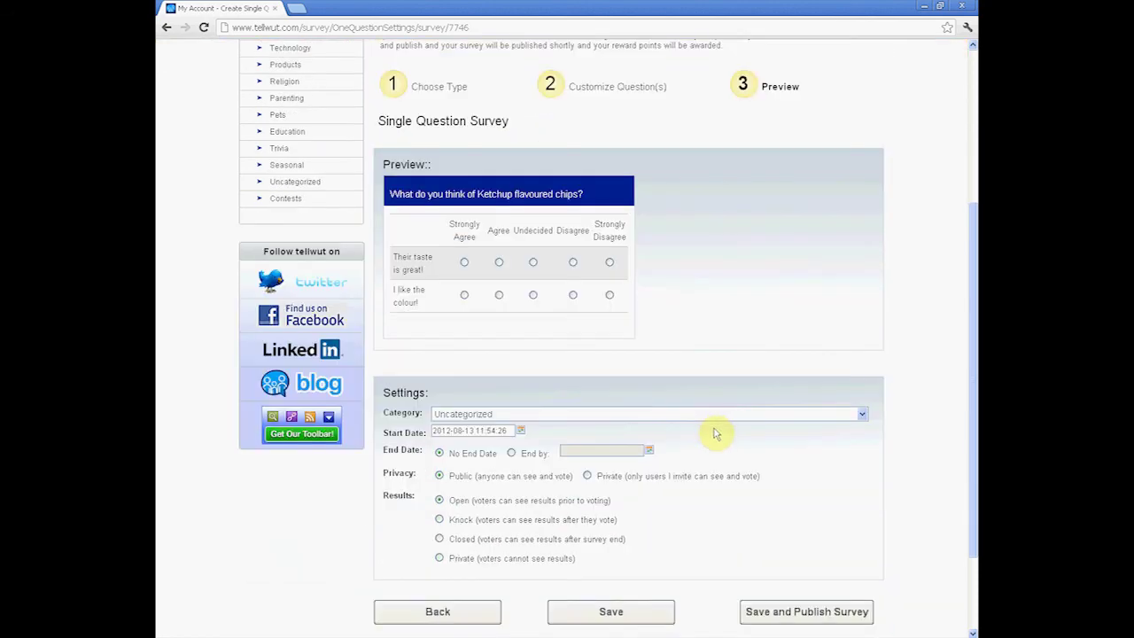
scroll(715, 443, down, 1)
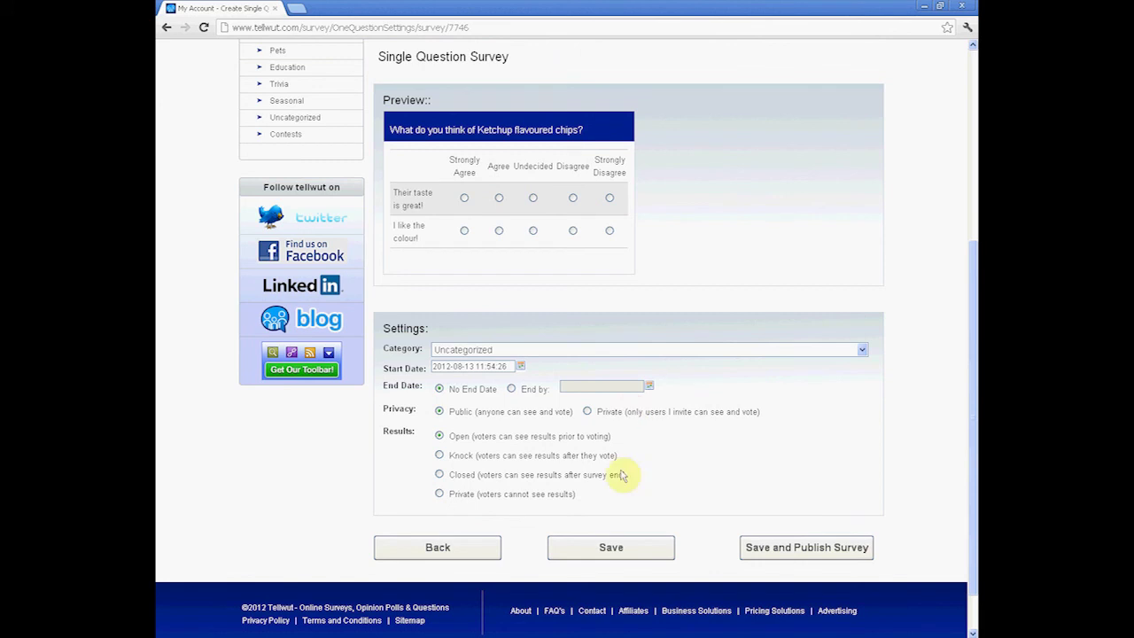